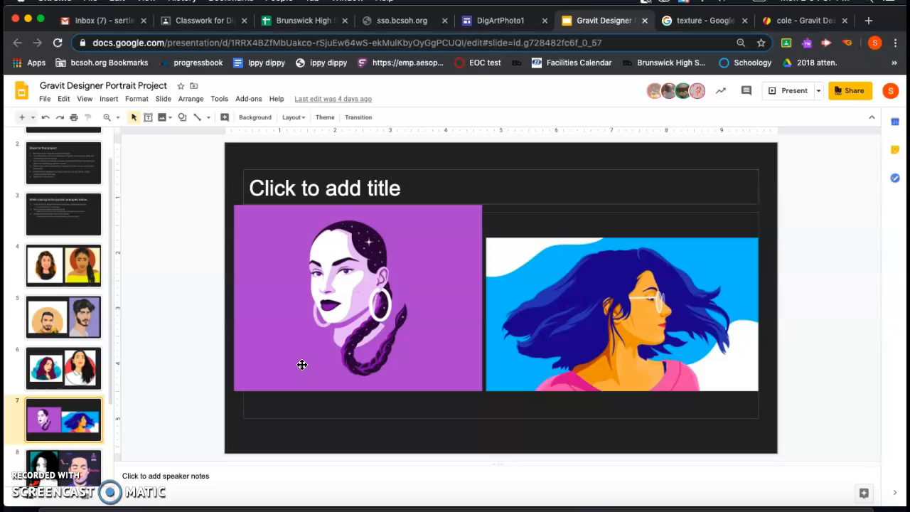
- Open slide 8 of the portrait project presentation to view its example portraits
scroll(57, 426, down, 3)
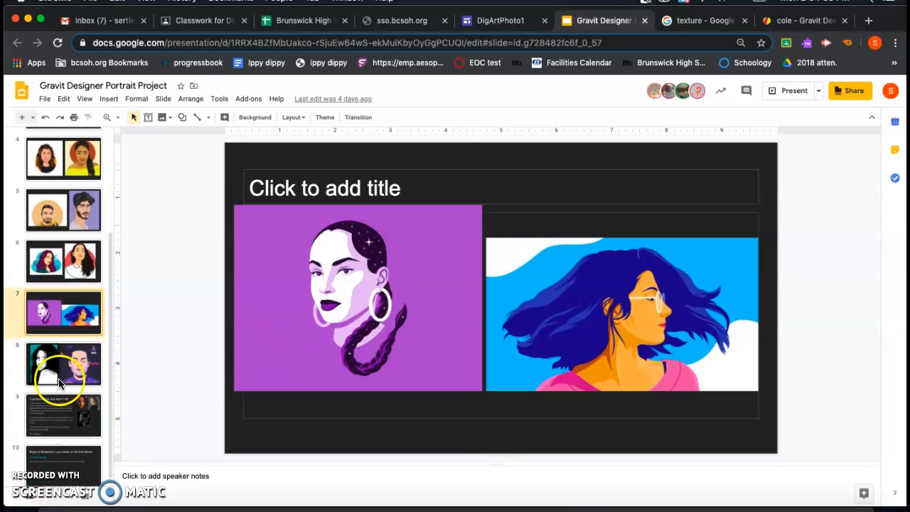
click(61, 382)
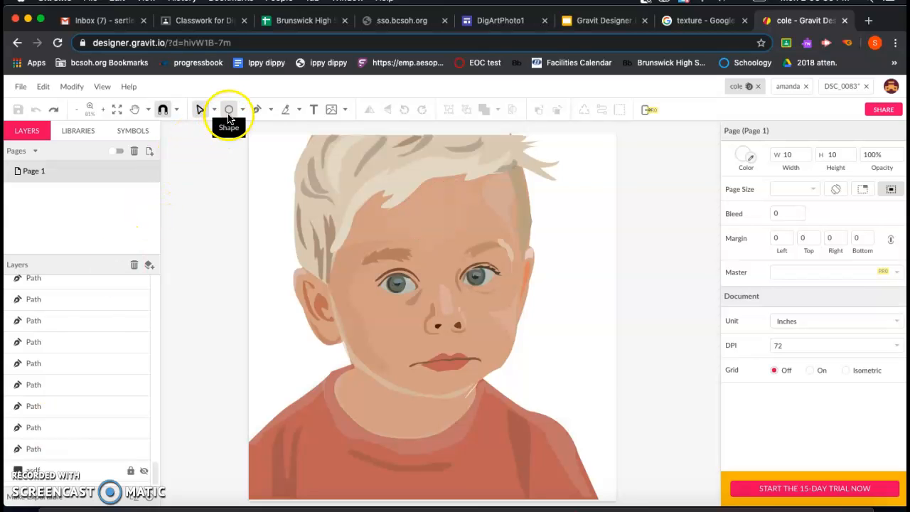
- Draw an ellipse about 9.79 by 9.19 inches over most of the portrait in Gravit Designer
click(229, 108)
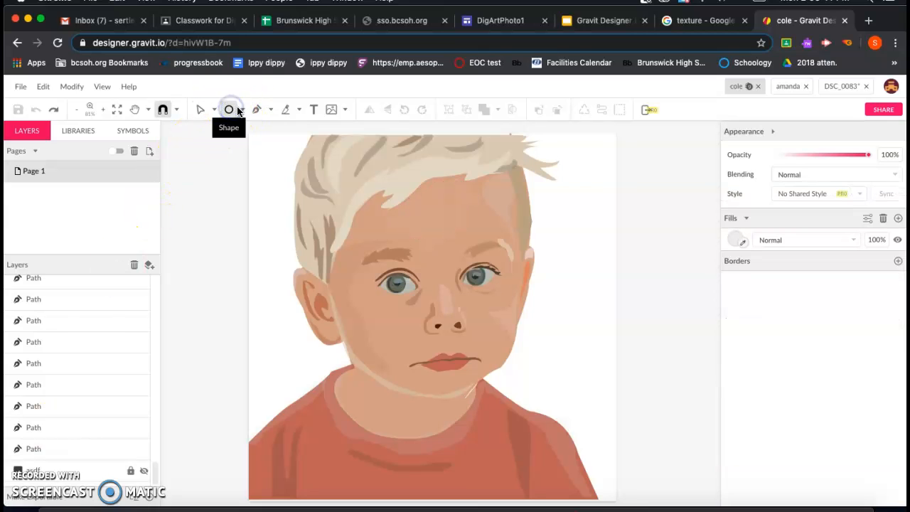
click(242, 109)
click(256, 159)
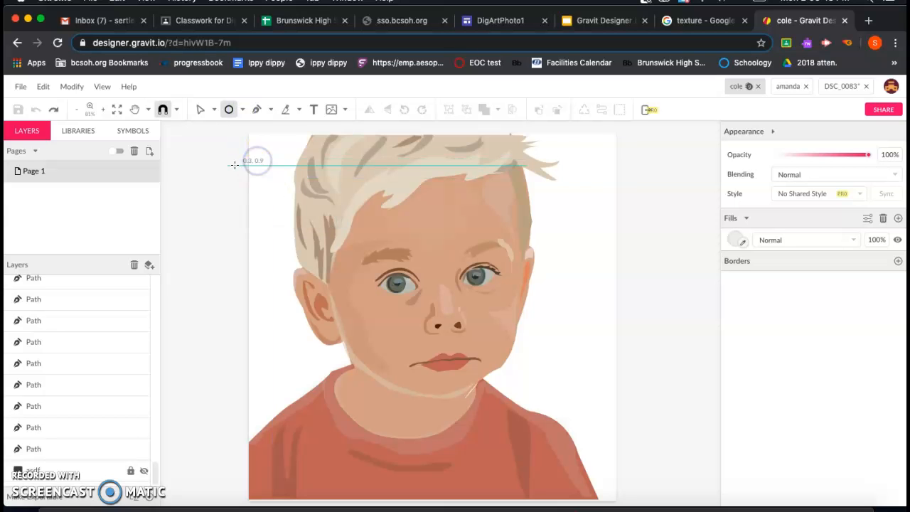
mouse_move(251, 162)
mouse_down()
mouse_move(572, 445)
mouse_move(624, 508)
mouse_move(612, 499)
mouse_up()
- Fill the ellipse with the dark red #980000 preset colour
click(734, 399)
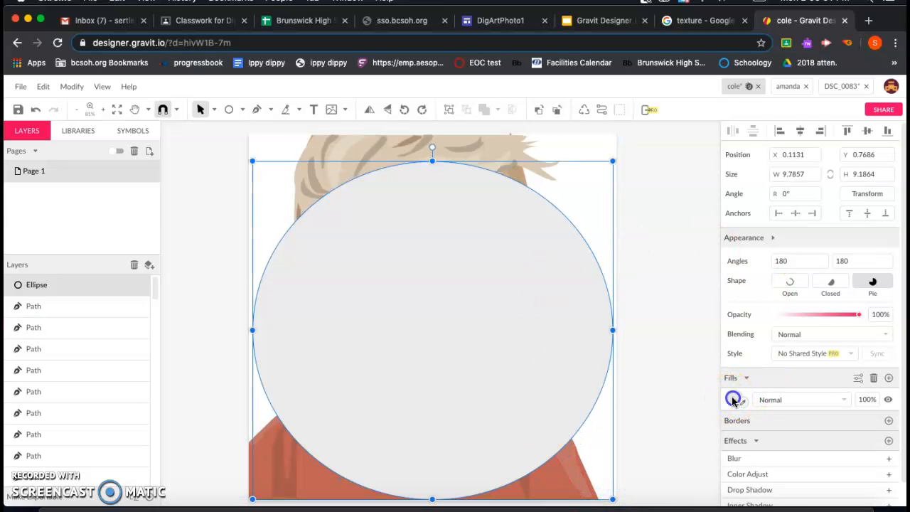
click(743, 378)
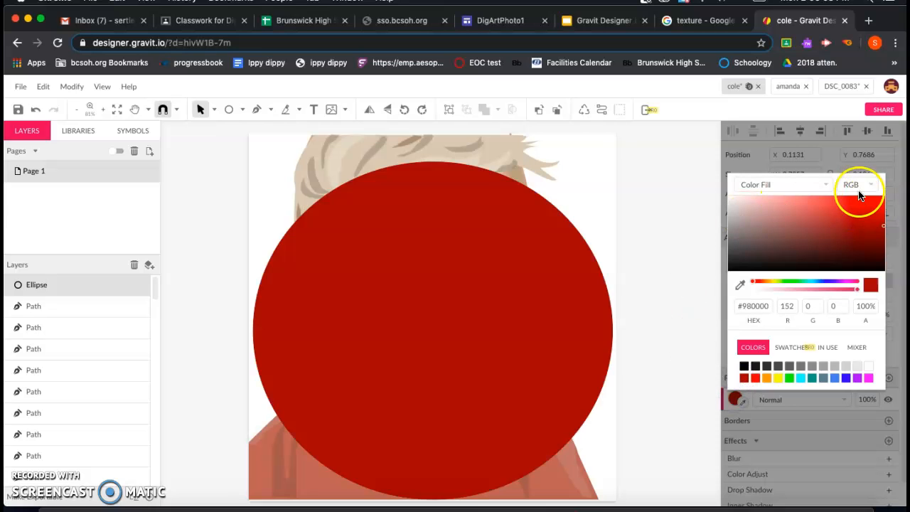
click(200, 109)
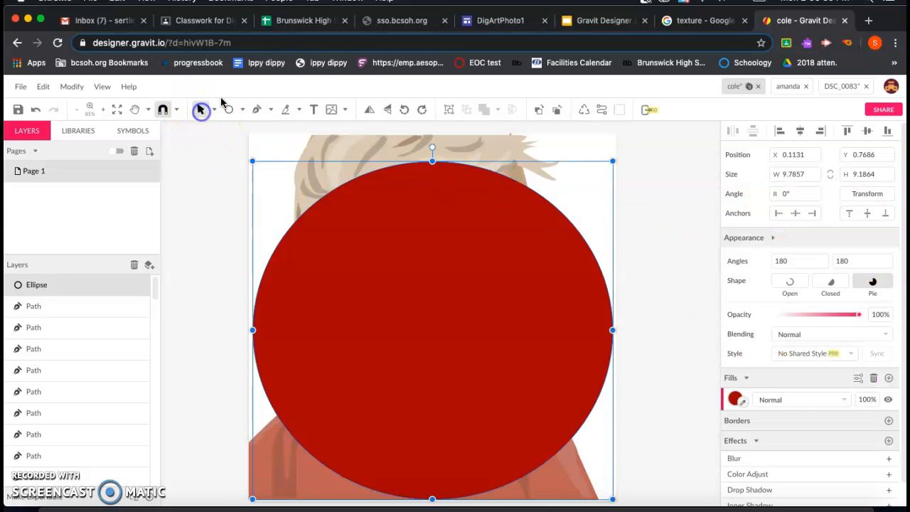
- Send the red ellipse to the back, behind all portrait paths, and deselect it
right_click(381, 309)
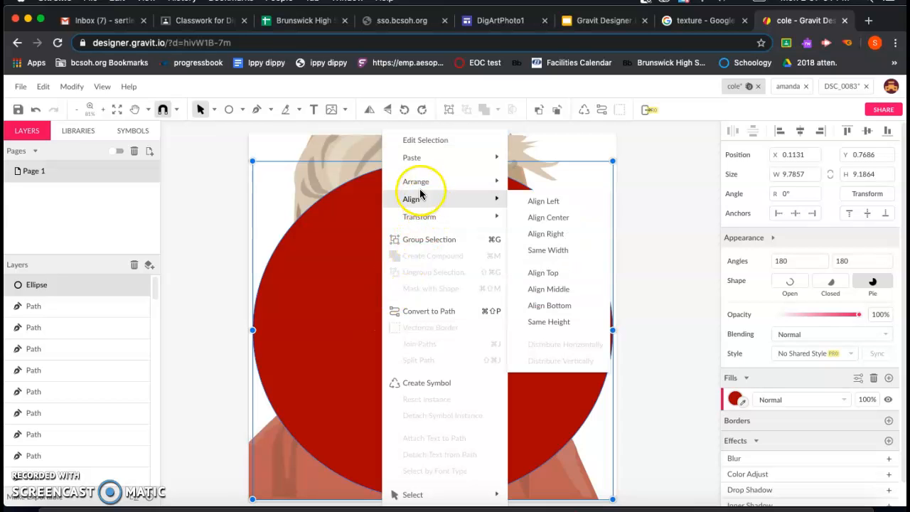
mouse_move(419, 187)
click(541, 232)
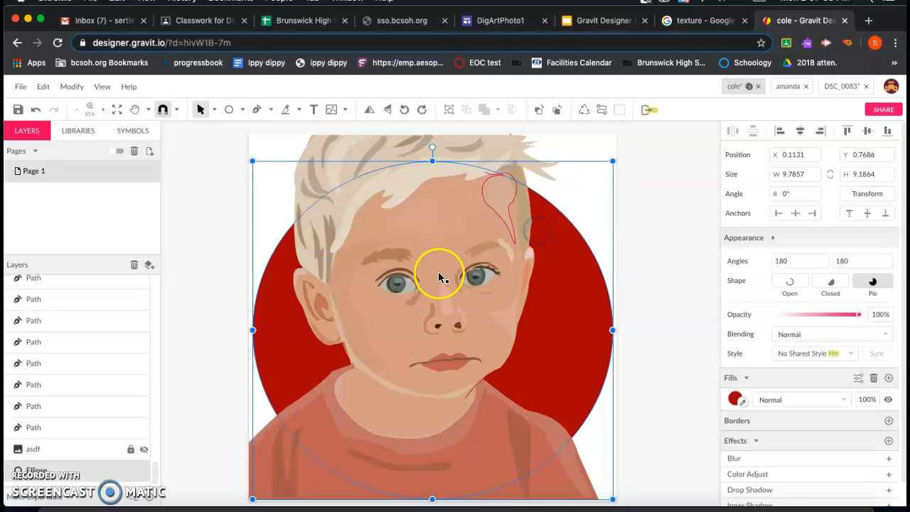
click(225, 297)
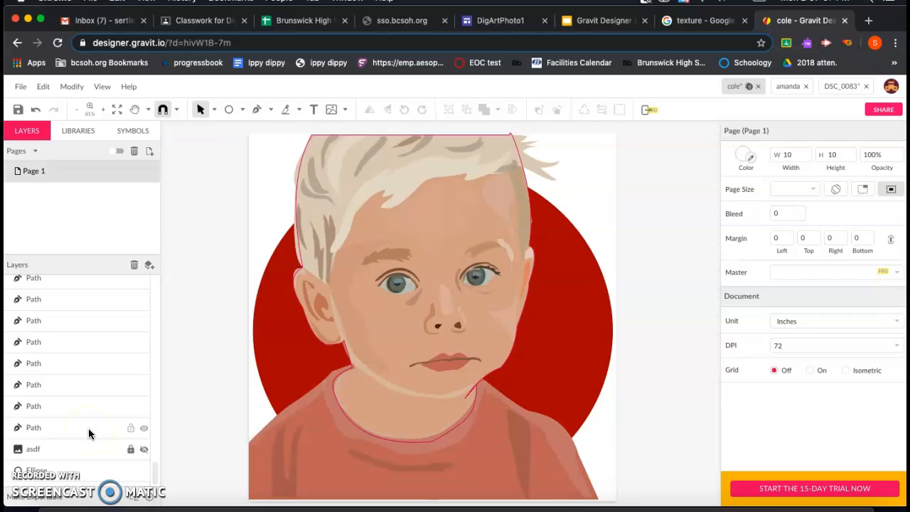
- Reposition the red ellipse behind the boy to about X 0.07 and Y 0.83 inches
click(283, 338)
drag(283, 338, 278, 336)
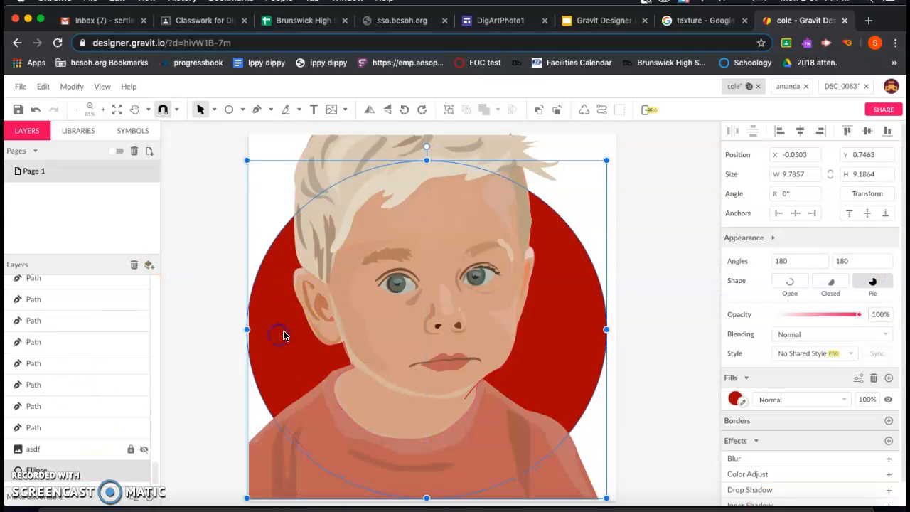
key(Right)
key(Right)
key(Right)
key(Right)
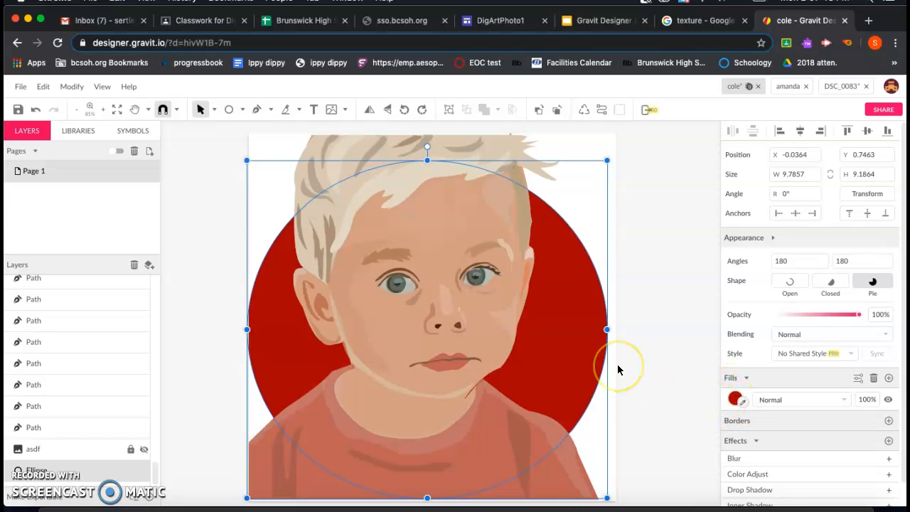
click(641, 333)
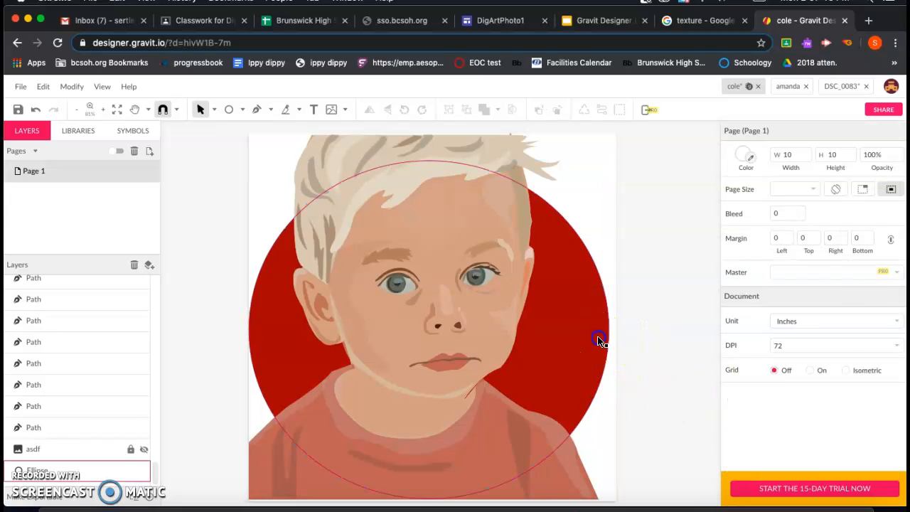
drag(599, 337, 604, 344)
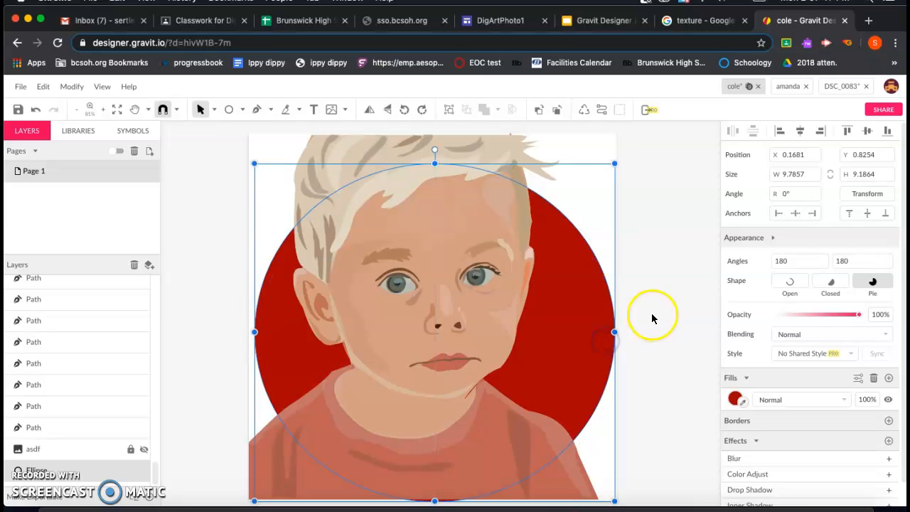
click(652, 316)
click(589, 325)
drag(590, 324, 587, 325)
click(647, 321)
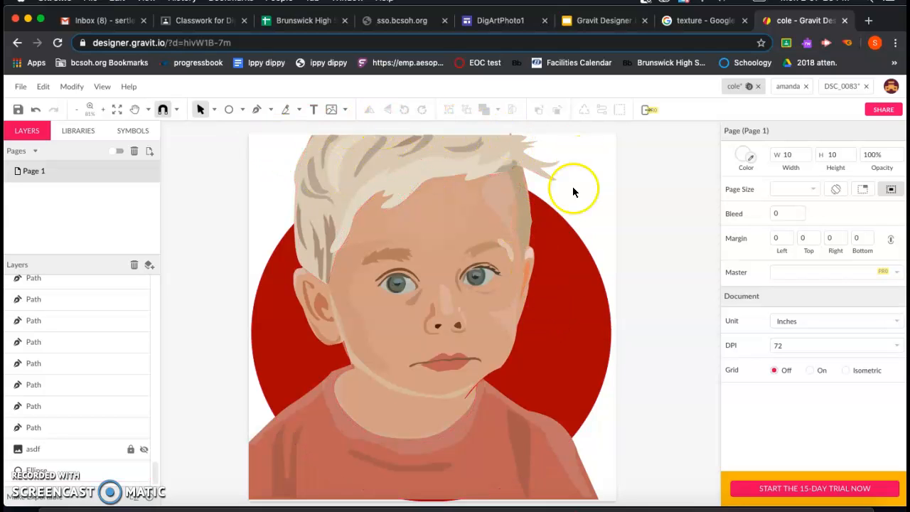
- Switch to the Google texture image results and view the saving options for the scratched black-and-white Free Stock Textures image
click(257, 111)
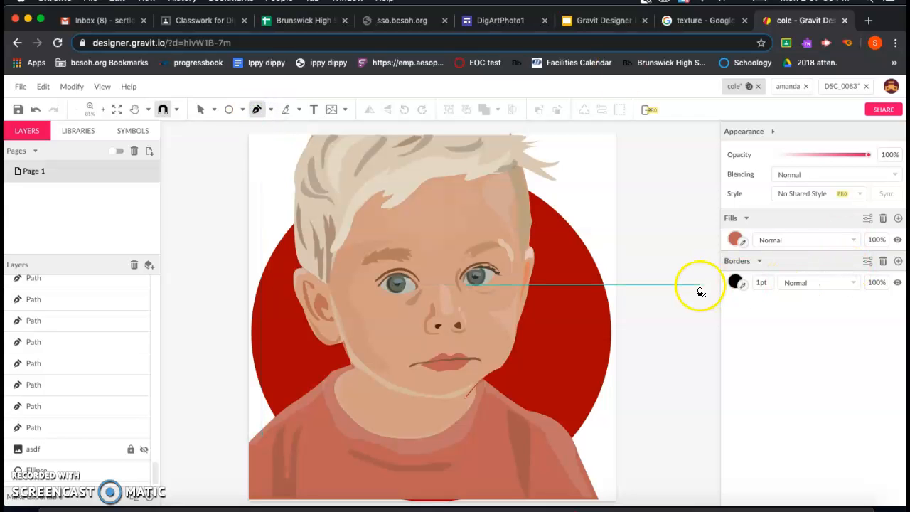
click(678, 27)
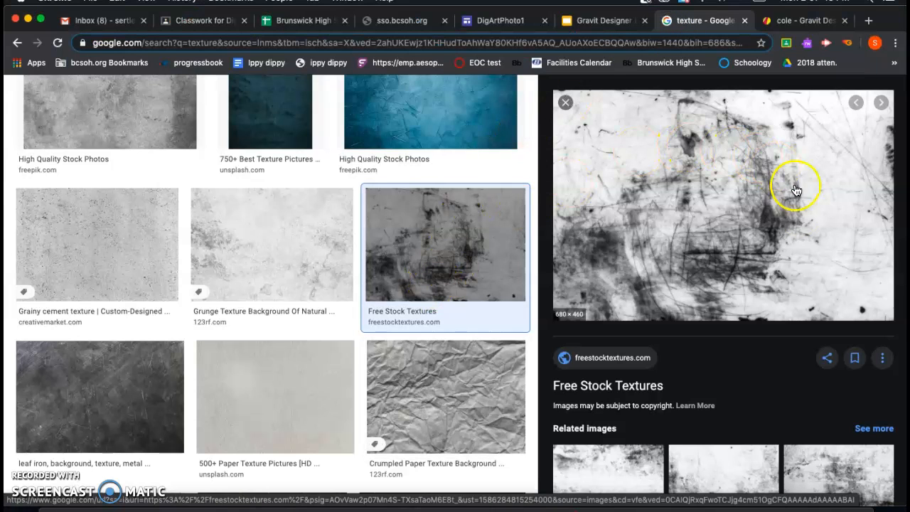
right_click(697, 184)
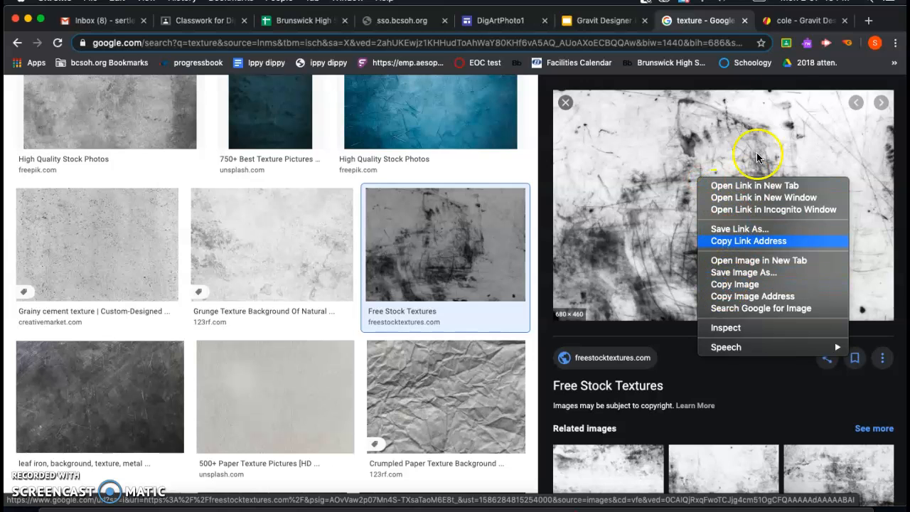
- Return to Gravit Designer and place the scratched black-and-white texture image from the Desktop folder into the design
click(784, 27)
click(783, 27)
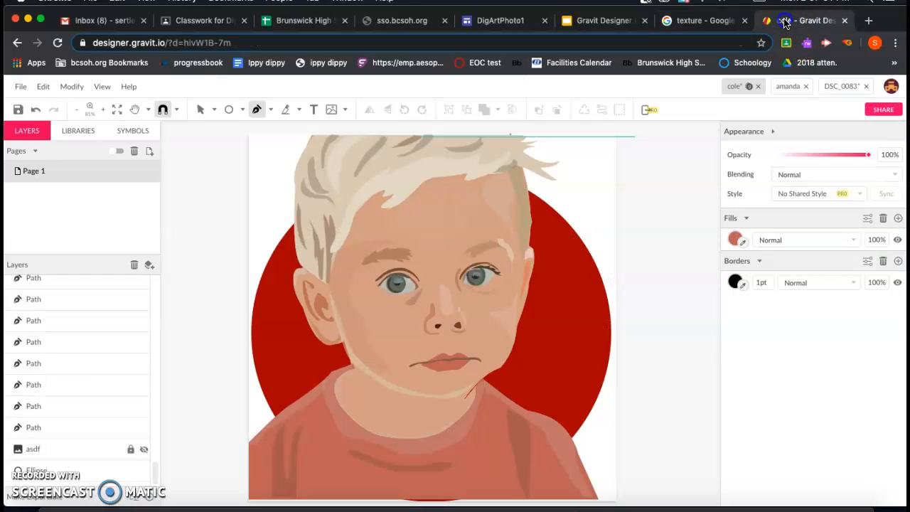
click(22, 88)
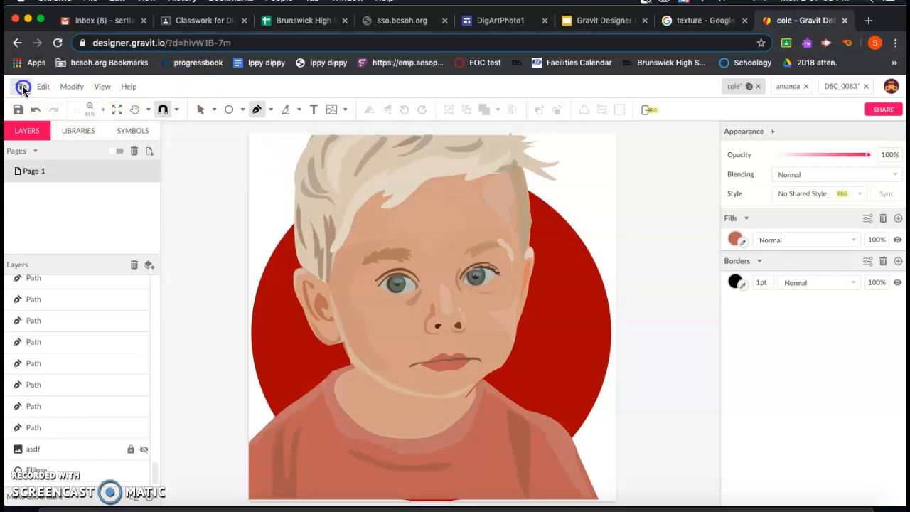
mouse_move(53, 291)
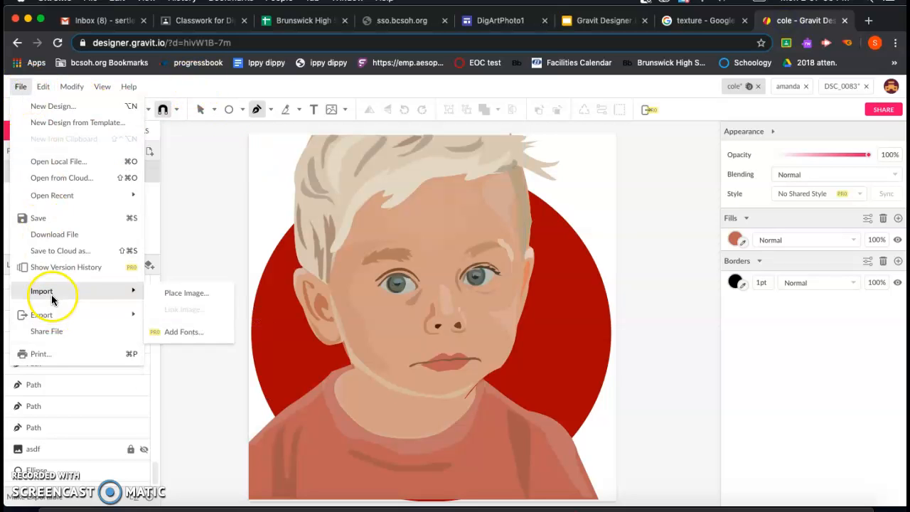
click(156, 291)
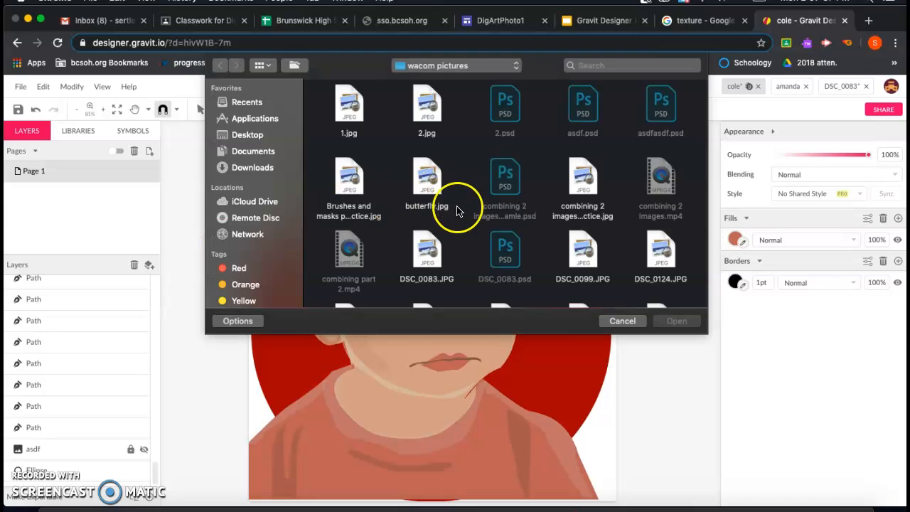
click(244, 135)
double_click(349, 95)
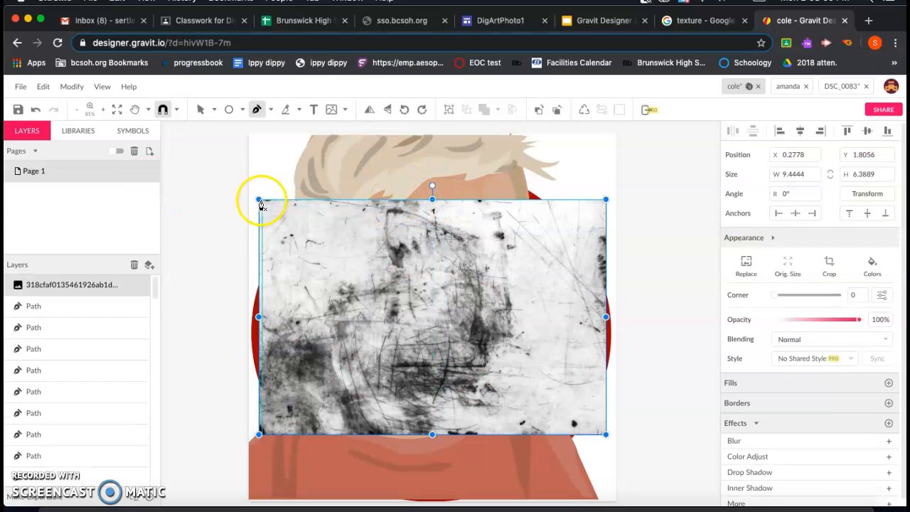
- Stretch the texture image to cover the page, 10 inches wide and about 9.92 inches high
click(201, 109)
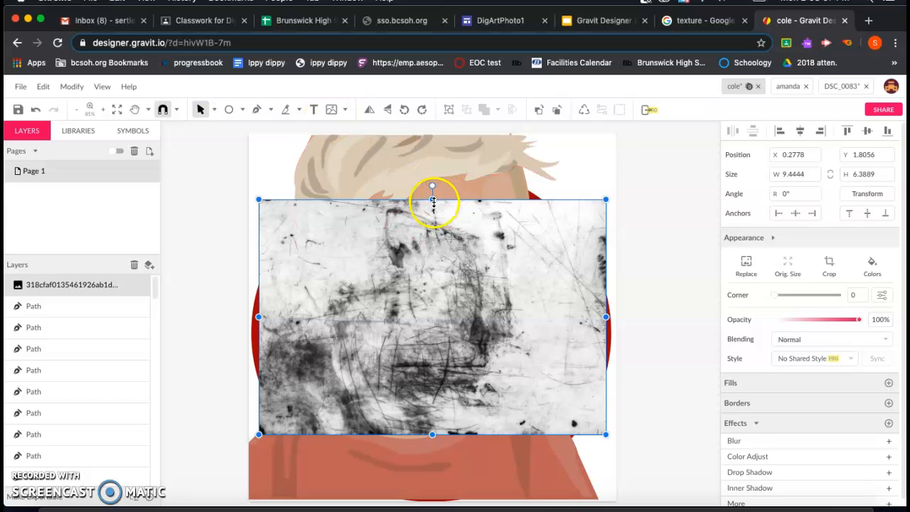
drag(431, 200, 432, 133)
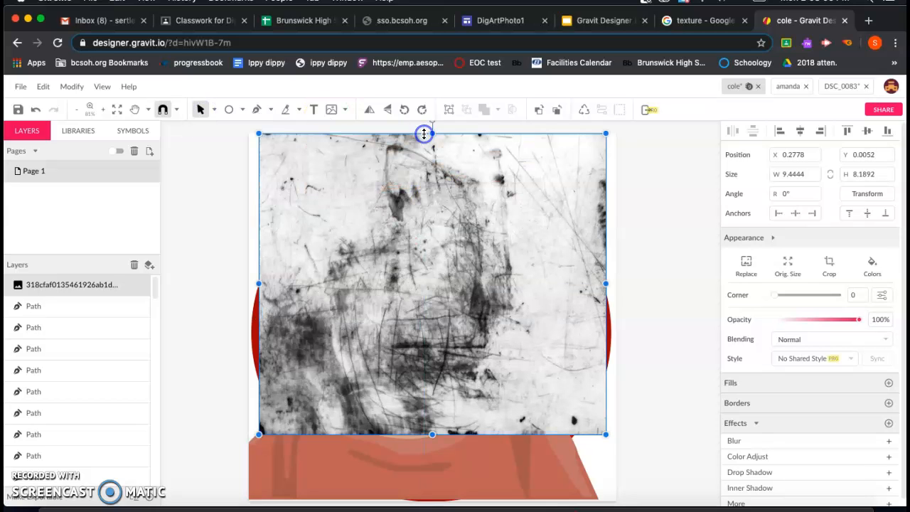
drag(432, 433, 432, 498)
drag(259, 315, 248, 315)
drag(606, 314, 616, 315)
- Send the texture image to the back, behind the red ellipse and the portrait
right_click(520, 286)
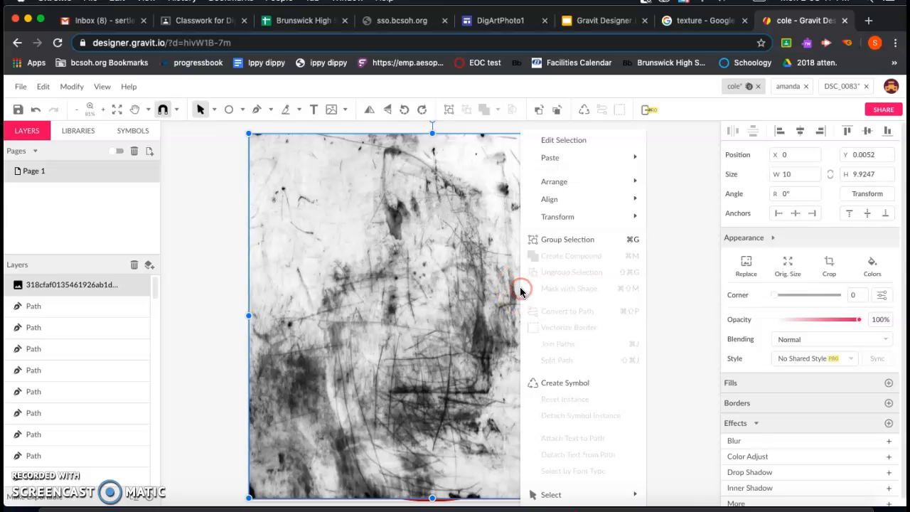
mouse_move(561, 186)
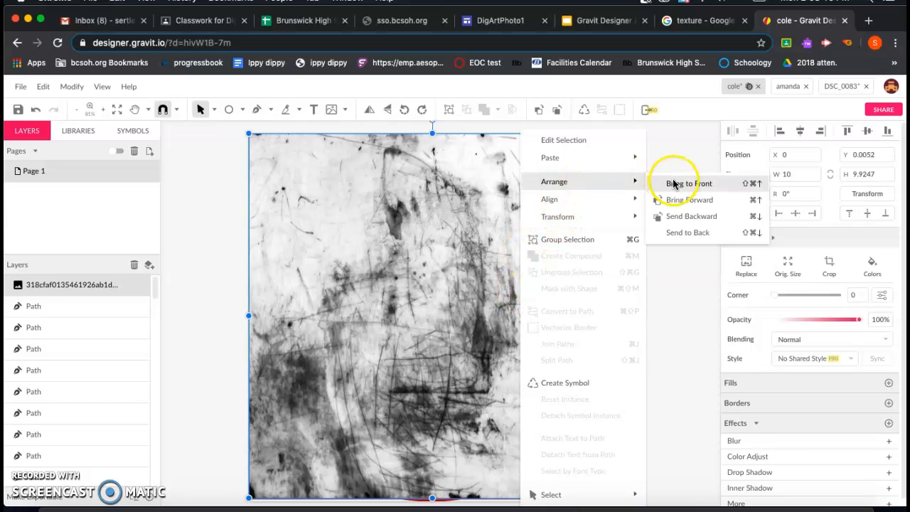
click(682, 232)
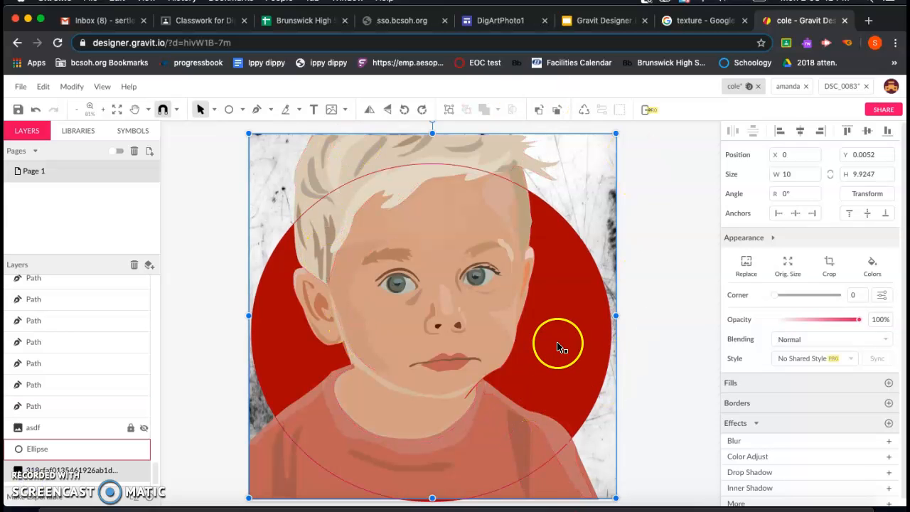
- Set the red ellipse's fill blending to Multiply so the texture shows through, and deselect it
click(574, 305)
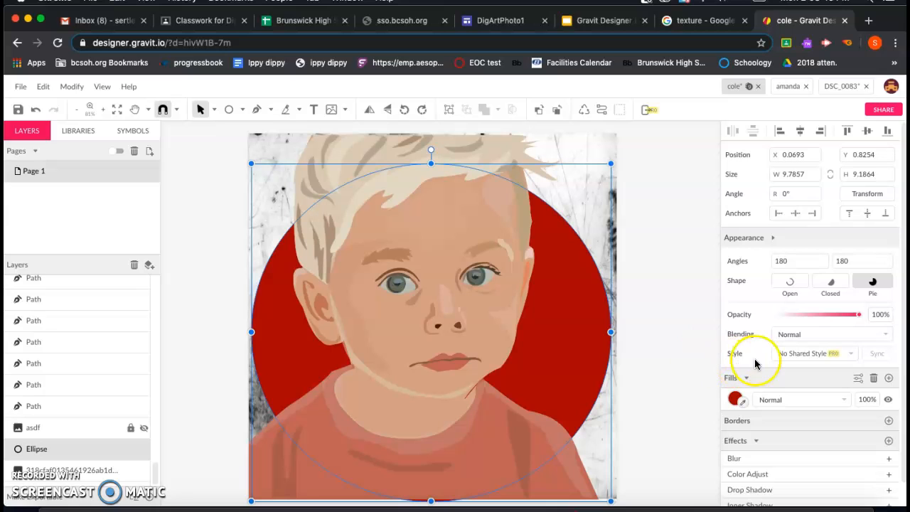
click(771, 400)
click(770, 409)
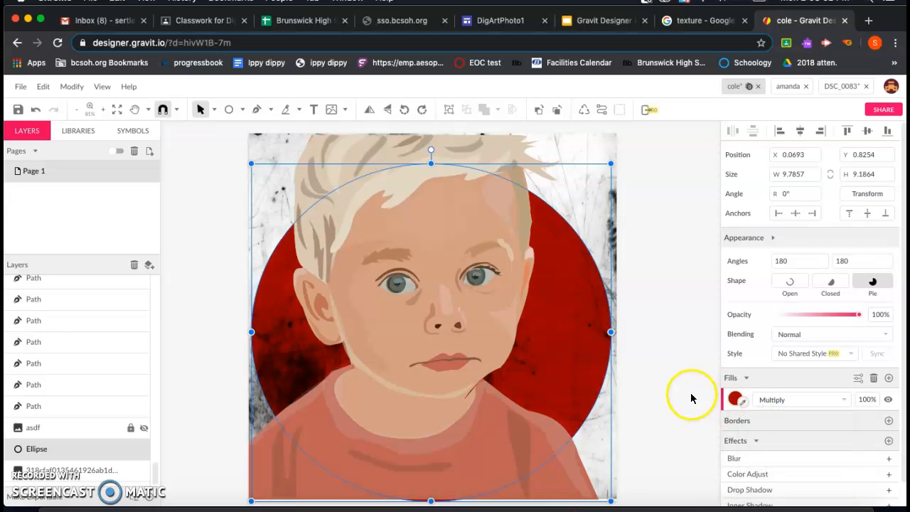
click(689, 396)
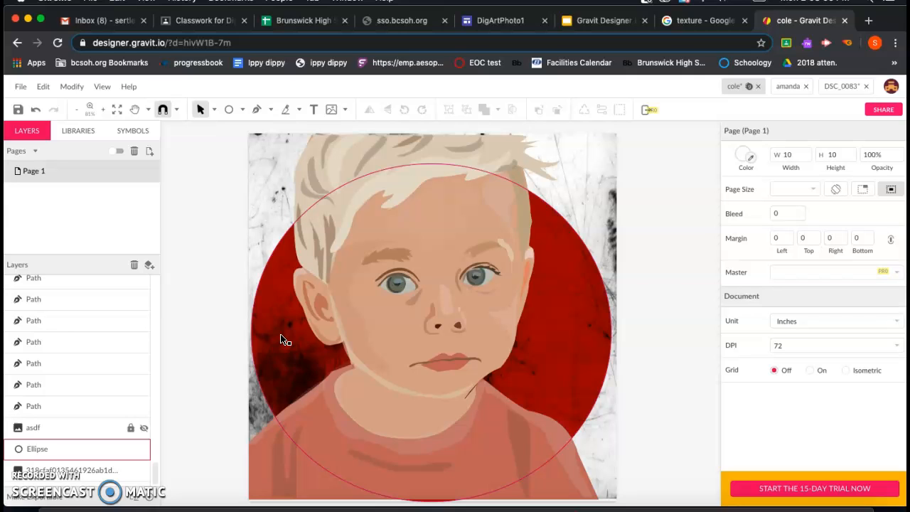
- Change the red ellipse's fill type from a solid colour to Radial Gradient
click(554, 325)
scroll(824, 397, down, 1)
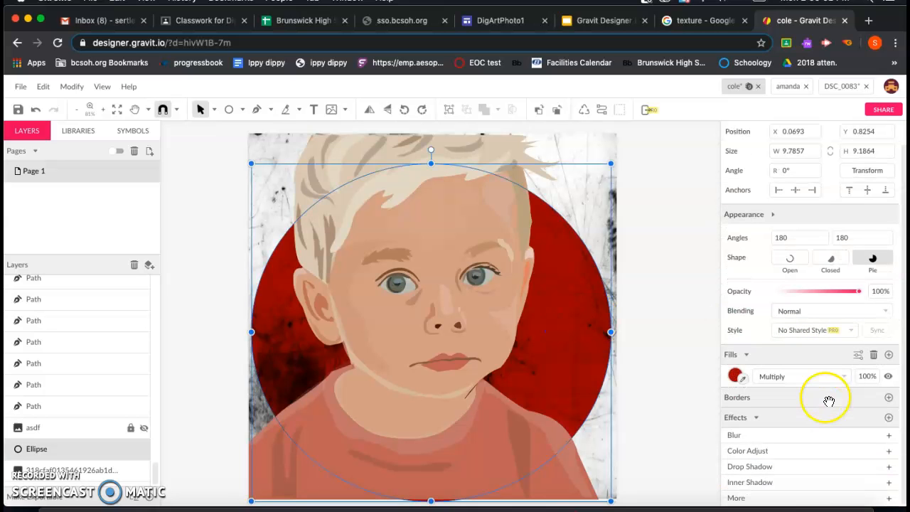
click(734, 378)
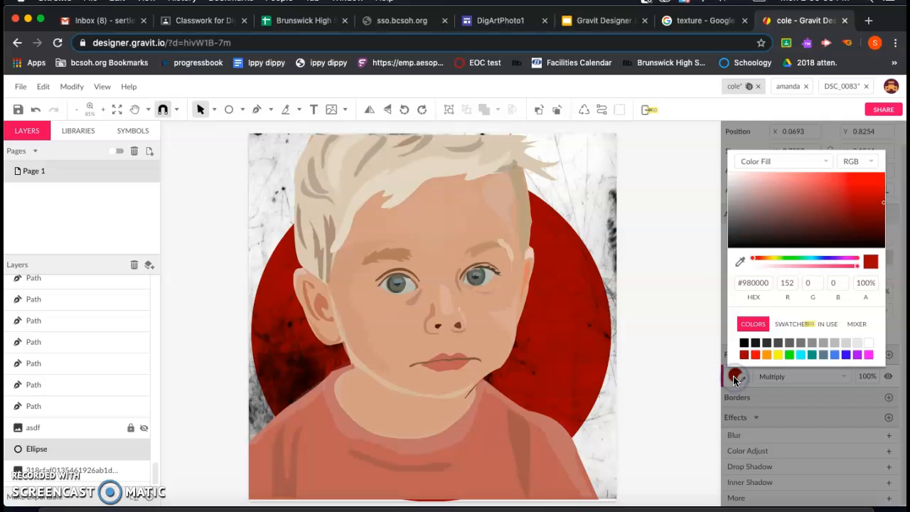
click(785, 162)
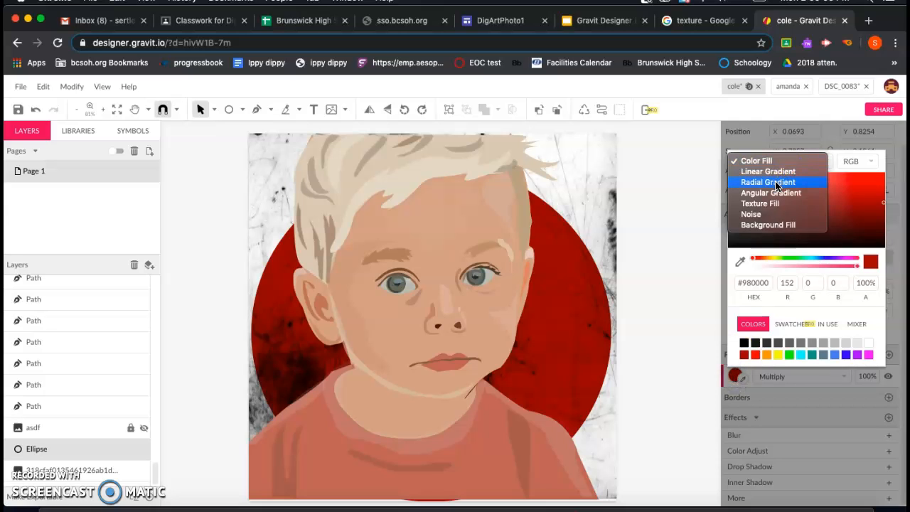
click(775, 182)
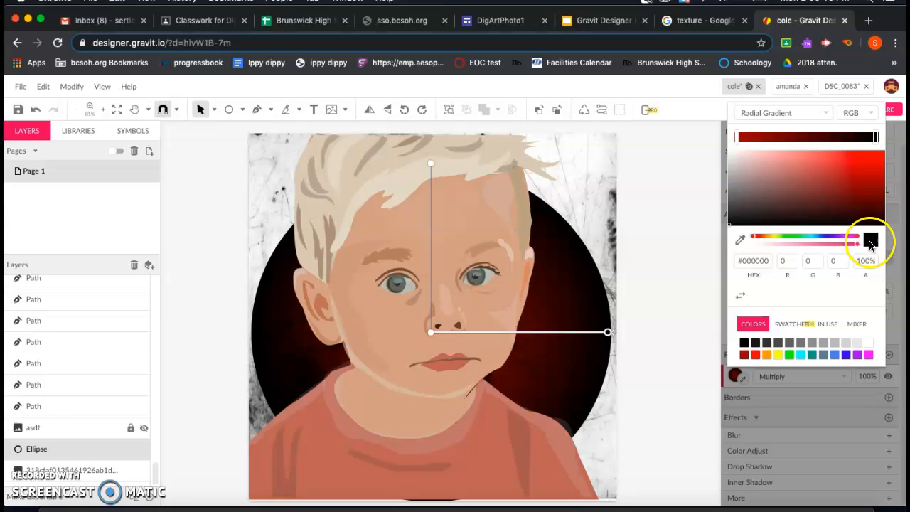
- Try orange, blue, blue-grey and white as the outer colour of the ellipse's radial gradient
click(765, 354)
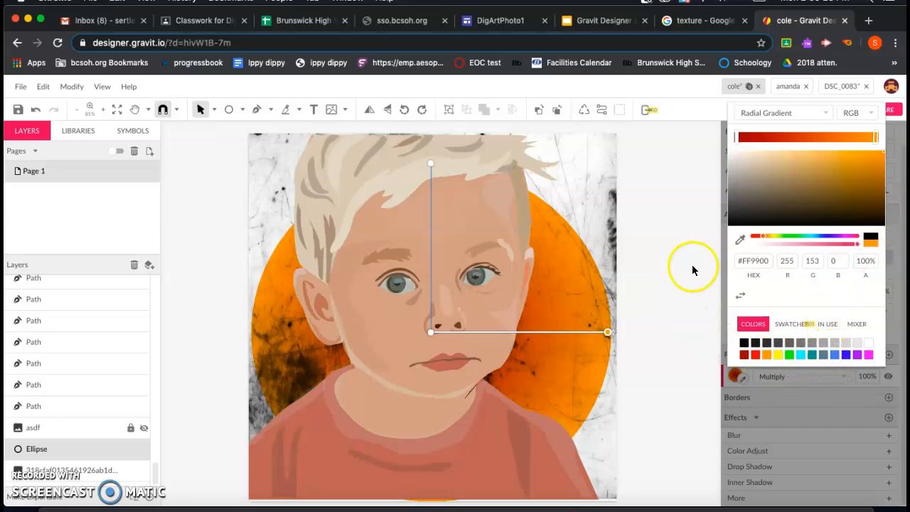
click(844, 354)
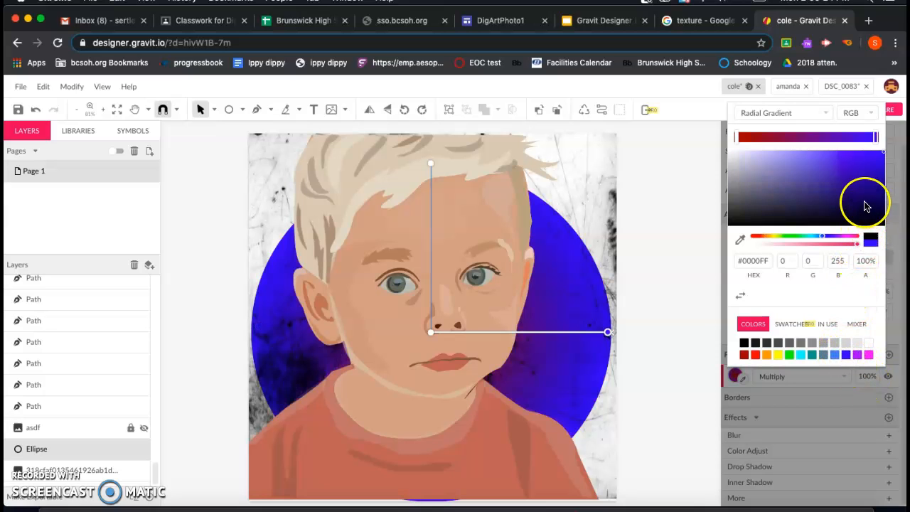
click(866, 172)
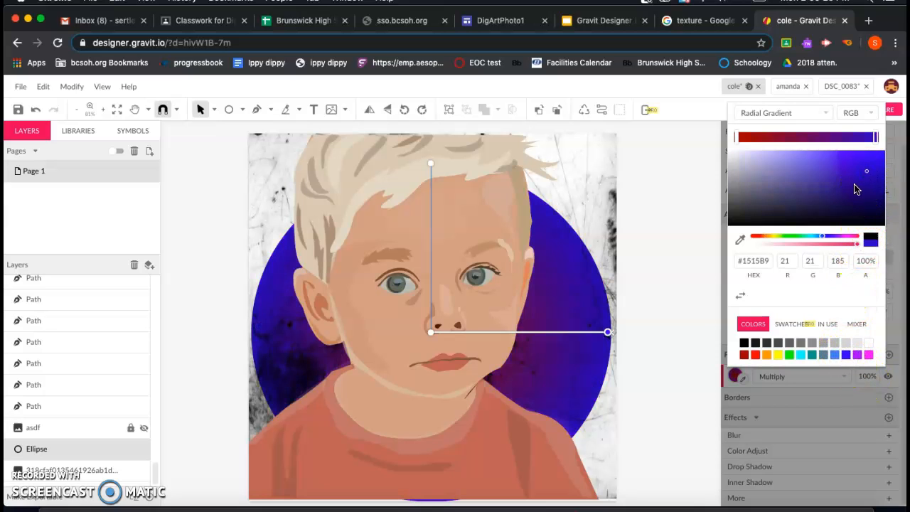
click(824, 356)
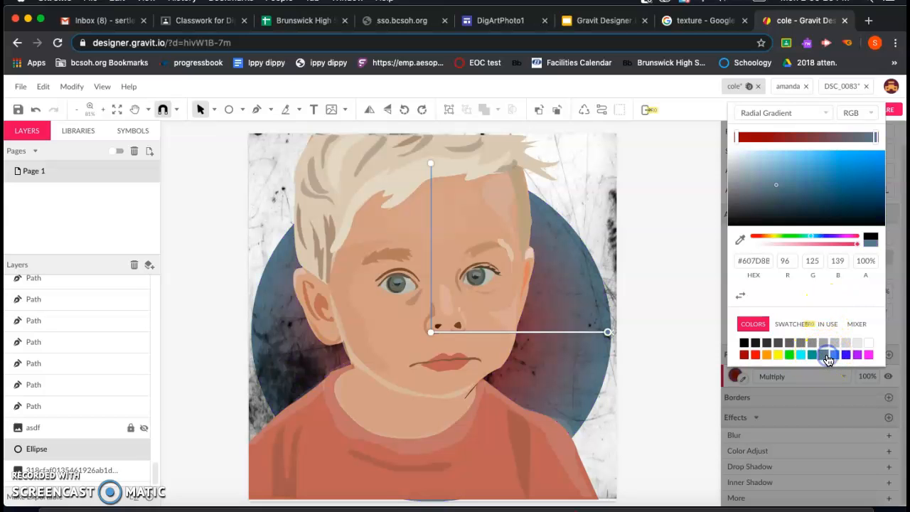
click(869, 346)
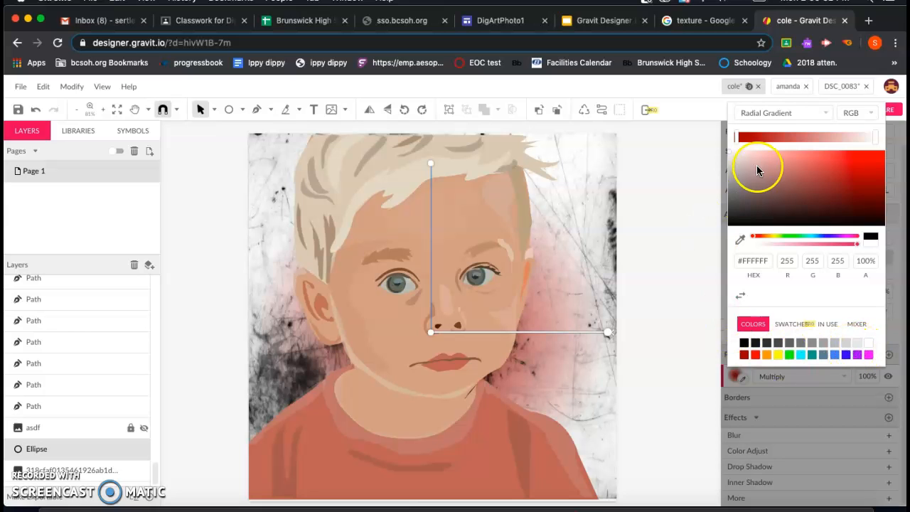
click(684, 169)
- Undo the gradient changes back to the ellipse's solid red fill, and deselect the ellipse
key(super+z)
key(super+z)
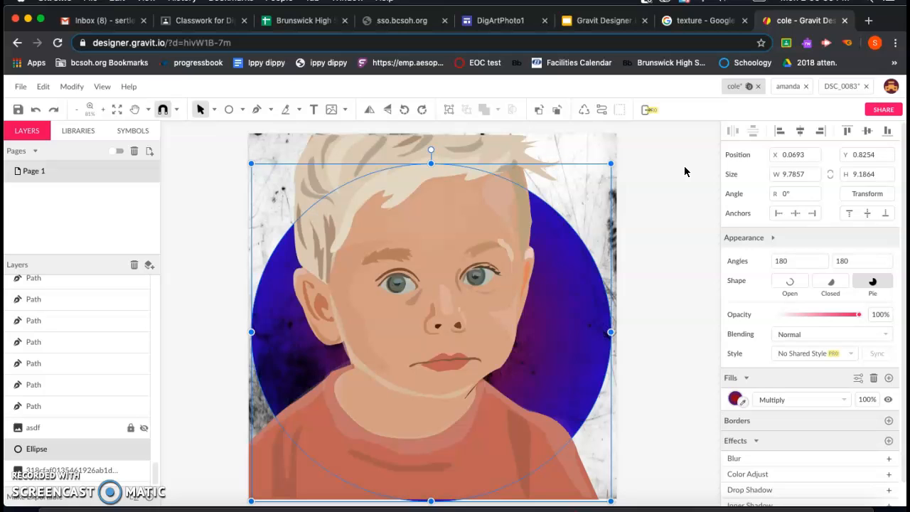
key(super+z)
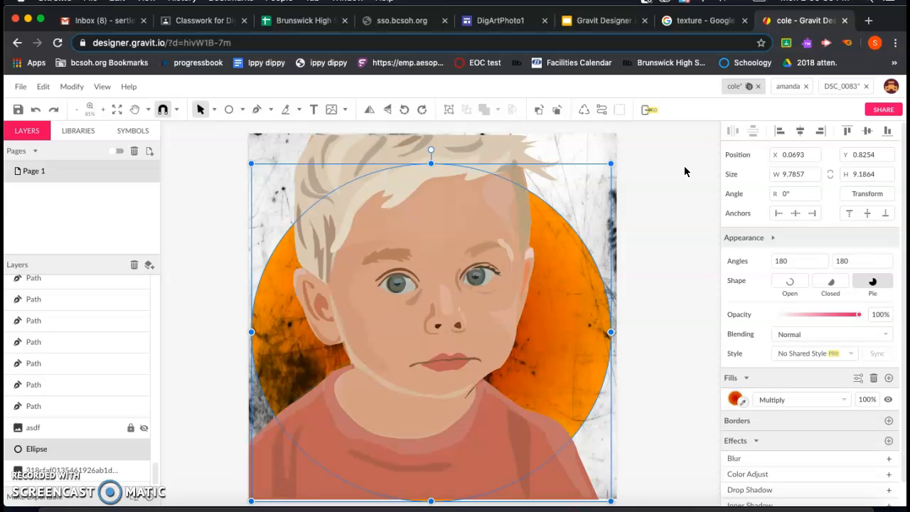
key(super+z)
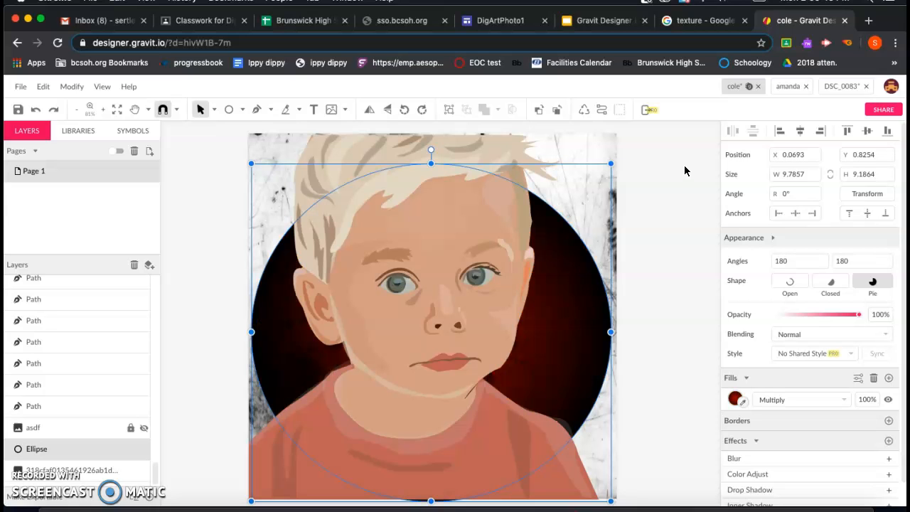
key(super+z)
click(682, 171)
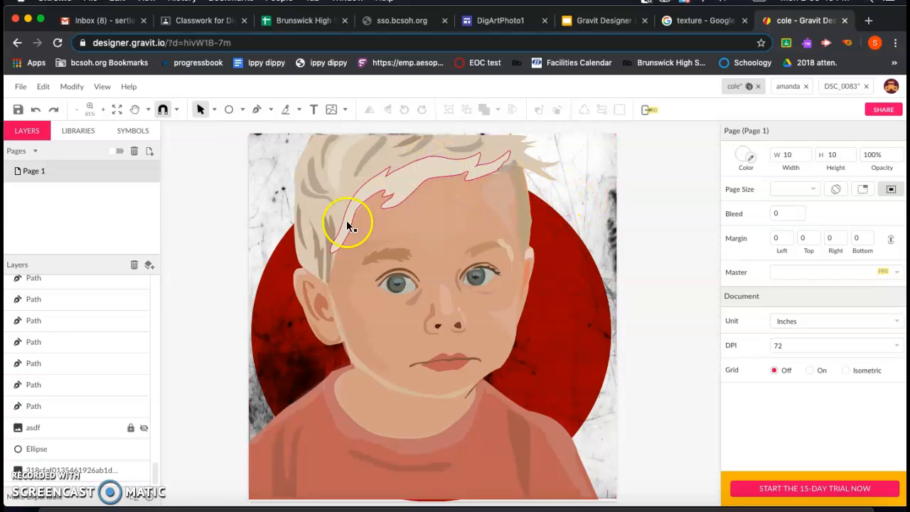
- Set the fill blending of the main shirt shape to Multiply, and deselect it
click(313, 441)
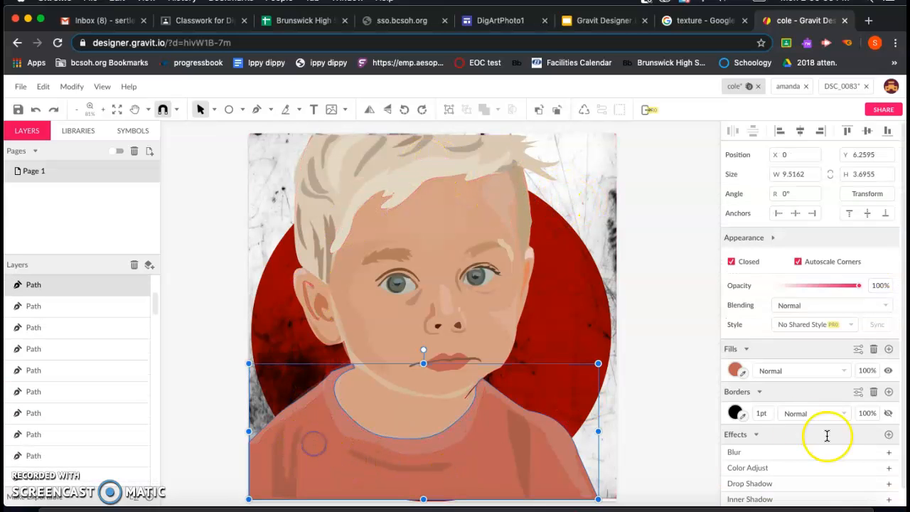
click(794, 371)
click(791, 378)
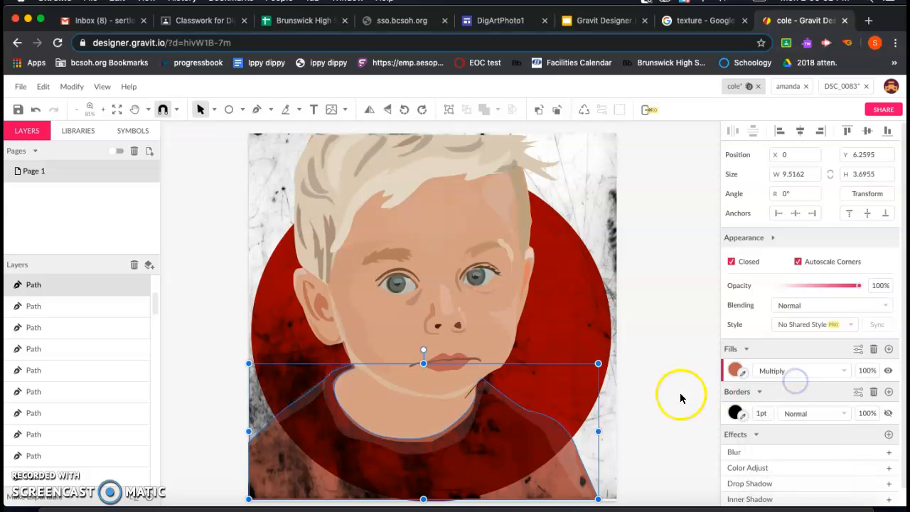
click(679, 392)
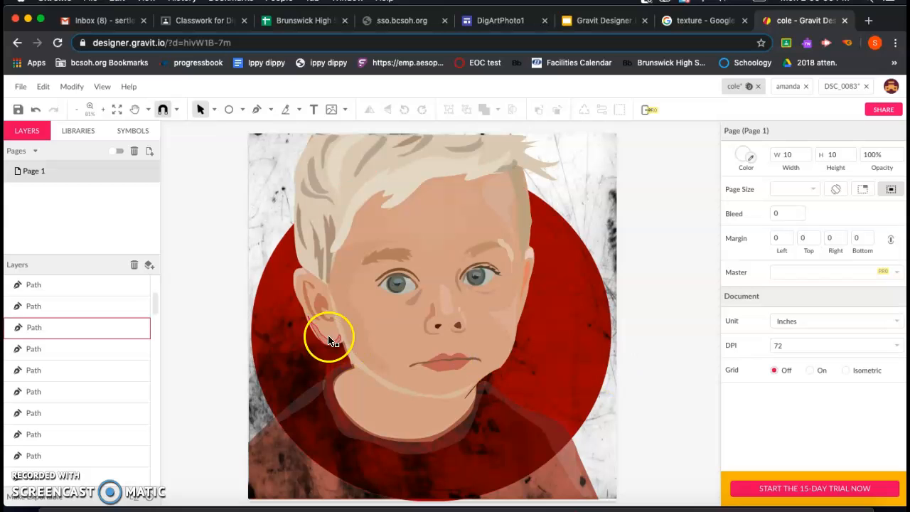
- Set the fill blending of the light fringe shape above the forehead to Multiply, and deselect it
click(422, 169)
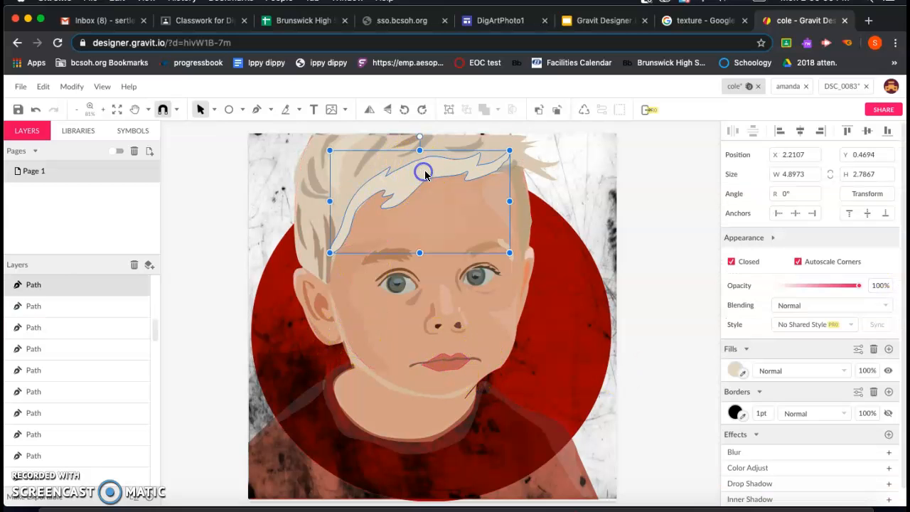
click(785, 369)
click(773, 380)
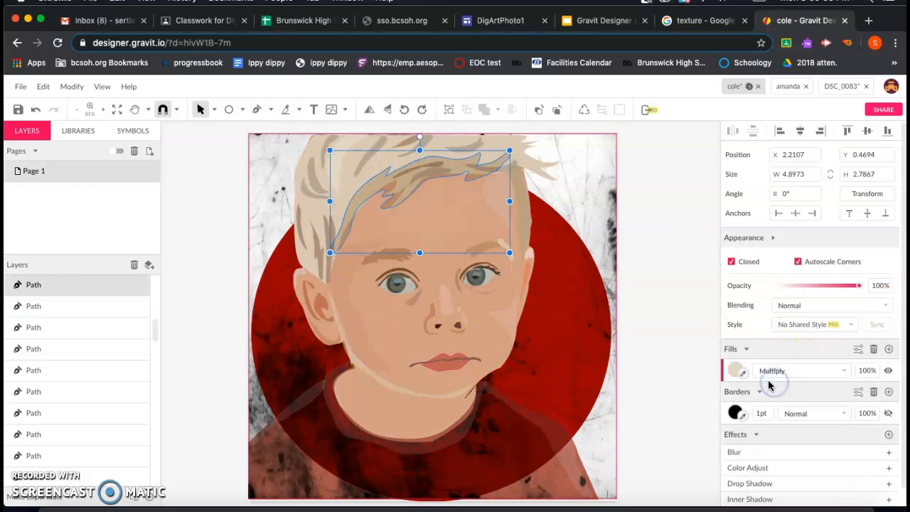
click(772, 369)
scroll(764, 455, down, 1)
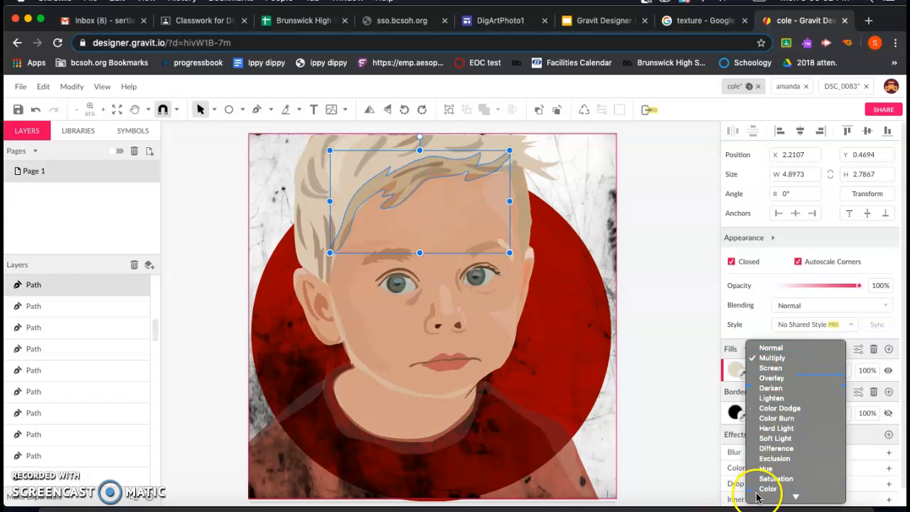
click(696, 391)
click(693, 302)
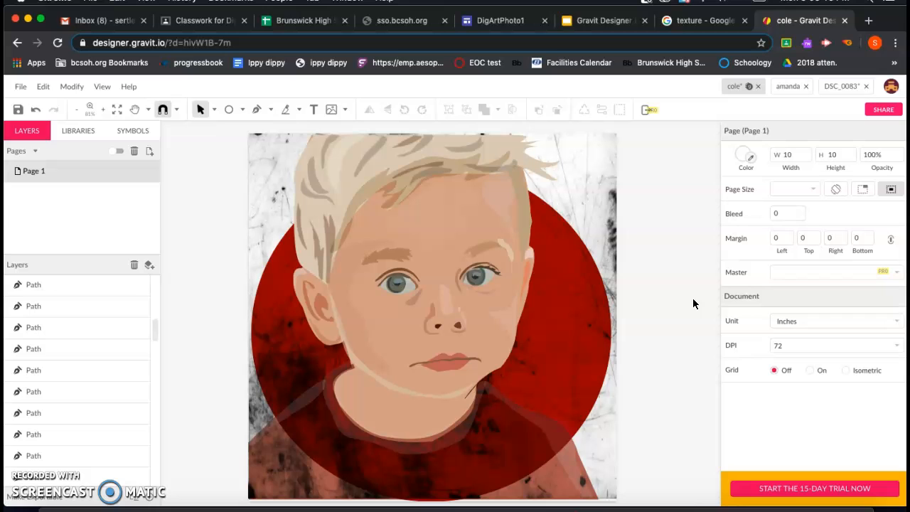
- Change the fill of the base face and neck shape to orange #FF9900
click(476, 235)
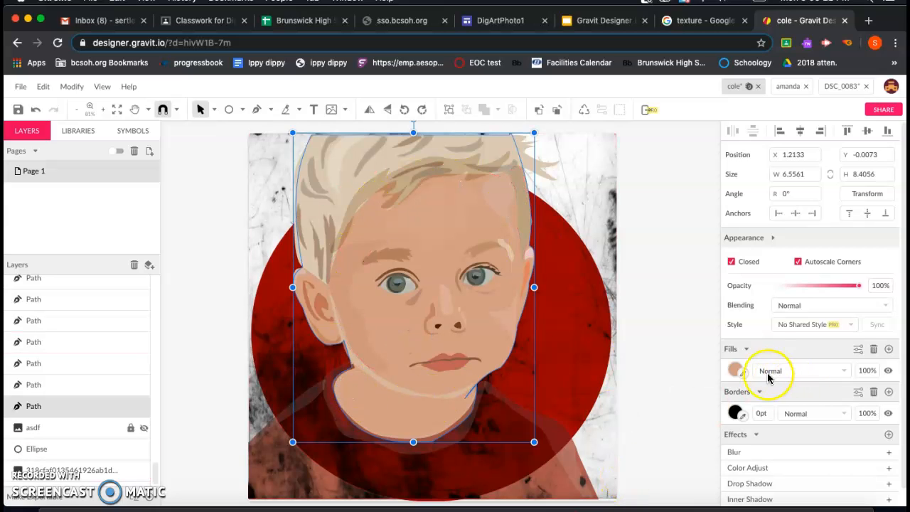
click(736, 370)
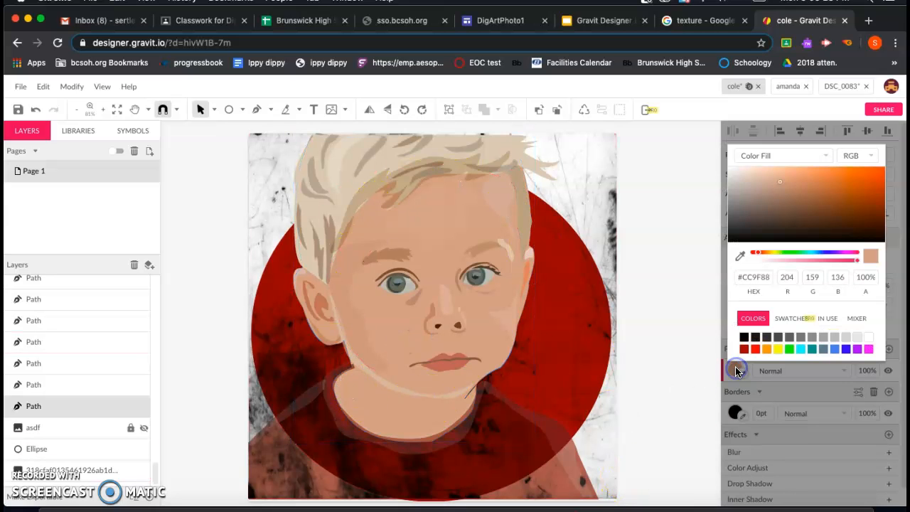
click(767, 349)
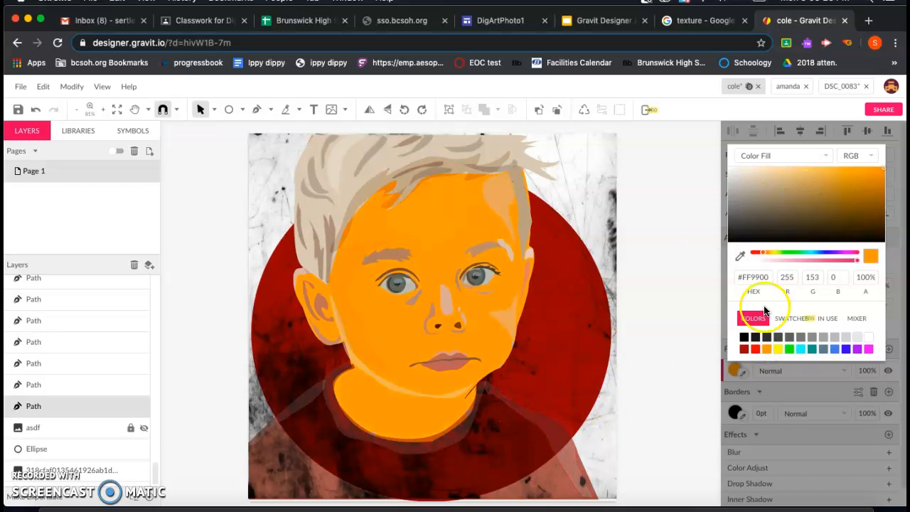
- Try darker and lighter shades of the face's orange fill, and settle on the muted orange #D79C44
click(847, 186)
click(829, 212)
click(810, 223)
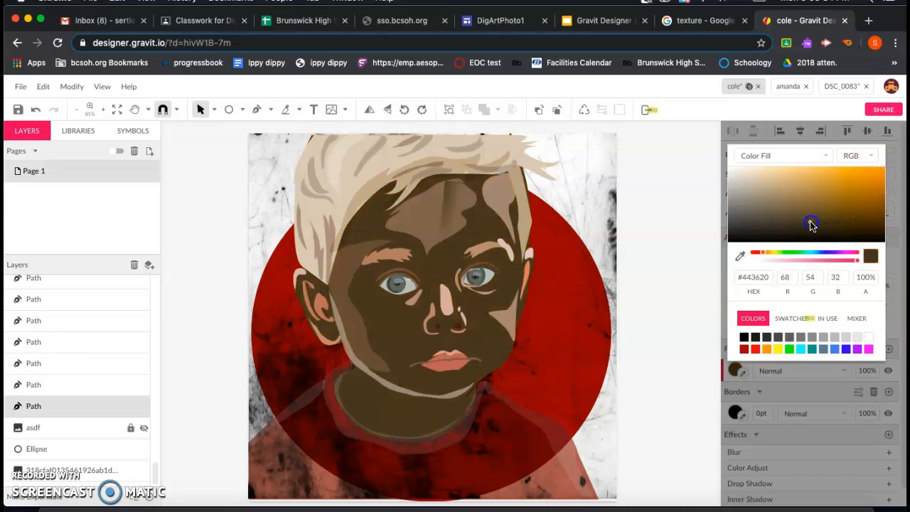
click(837, 200)
click(846, 187)
click(843, 179)
click(840, 175)
click(839, 187)
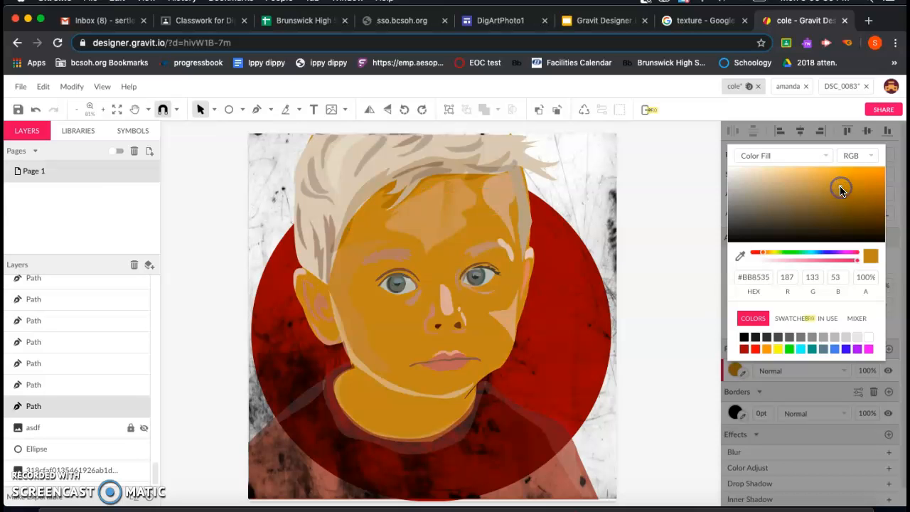
click(839, 178)
click(839, 174)
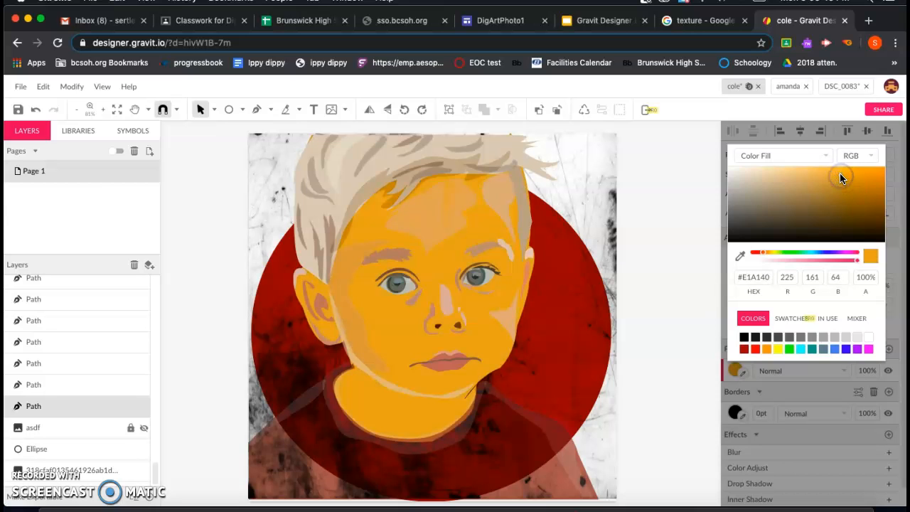
click(839, 170)
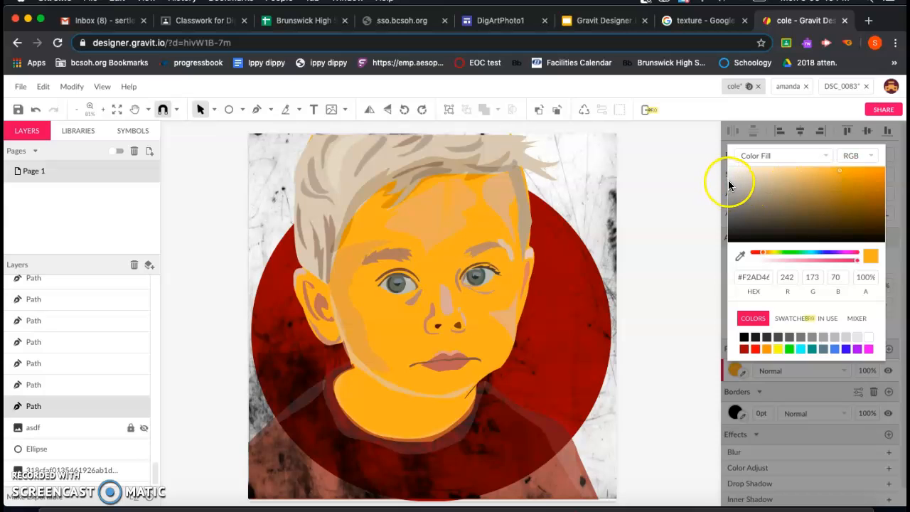
click(834, 177)
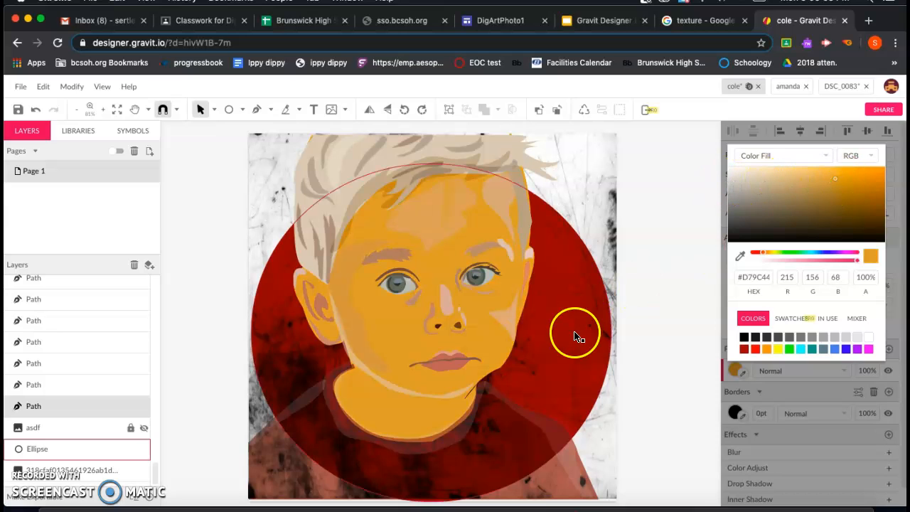
- Change the fill of the main hair shape to orange #FF9900
click(373, 164)
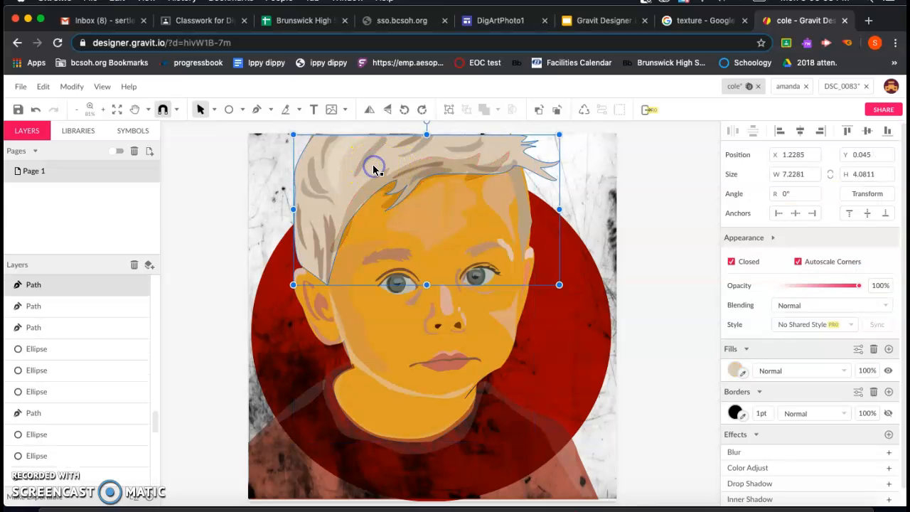
click(732, 368)
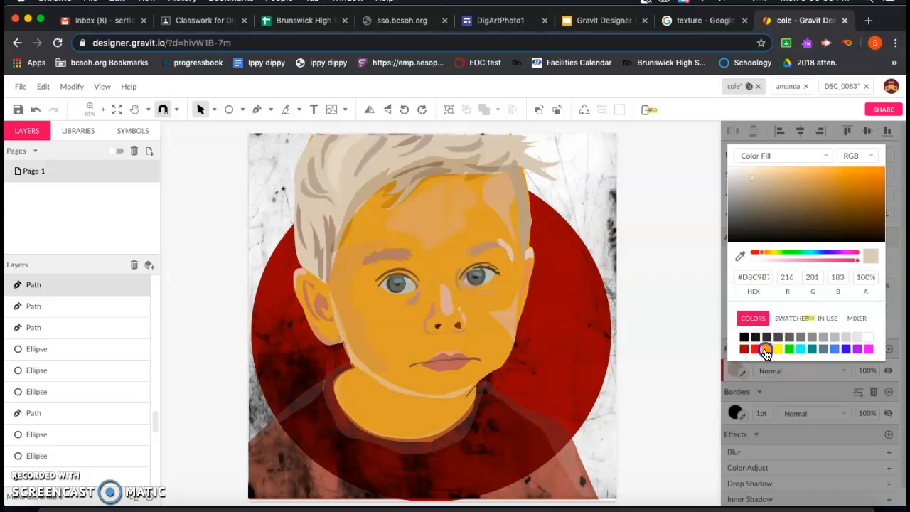
click(765, 349)
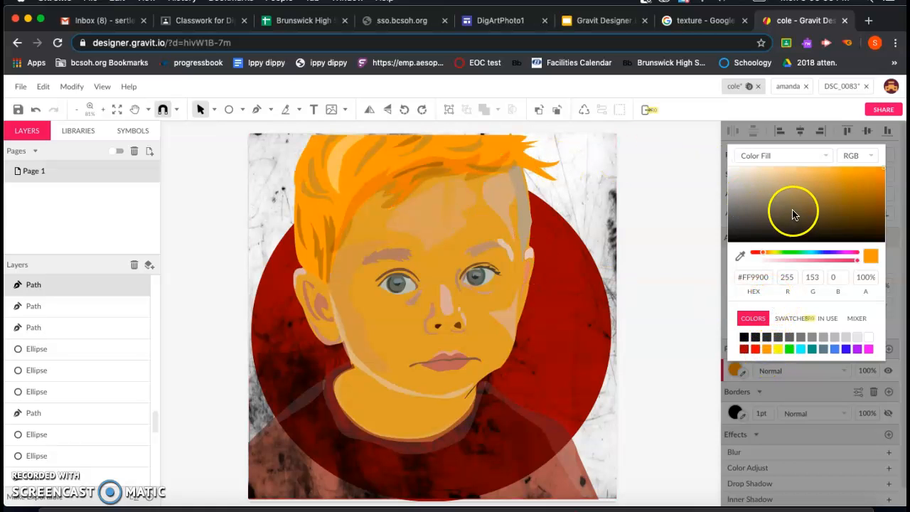
- Recolour the highlight shape on the cheek below the right-hand eye with yellow, toned down to olive #B9B940
click(506, 325)
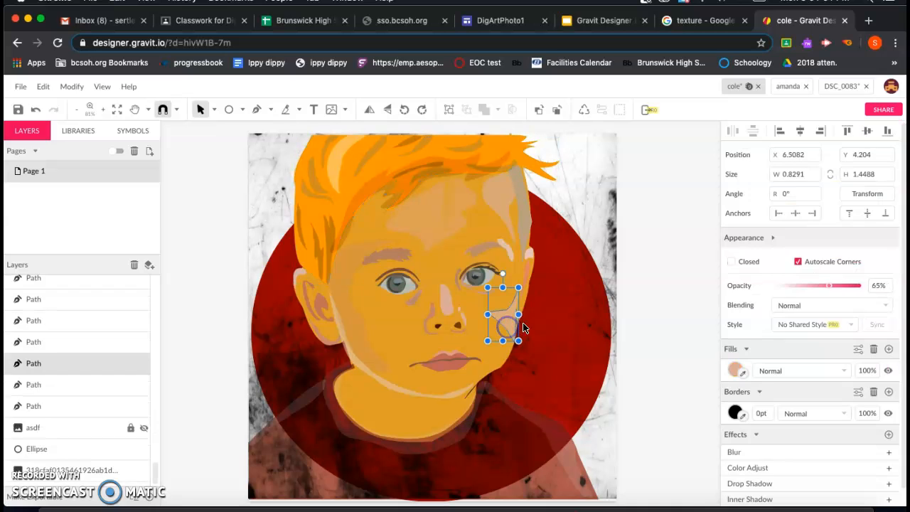
click(735, 370)
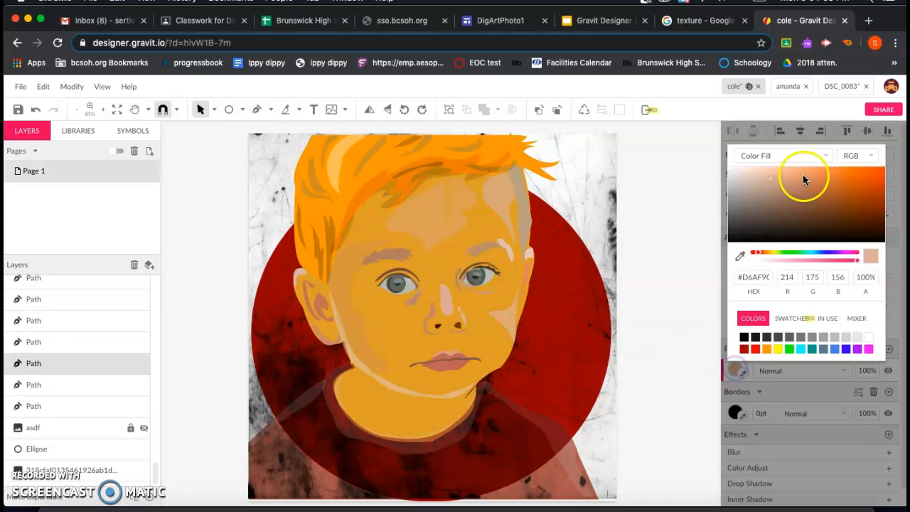
click(765, 348)
click(777, 349)
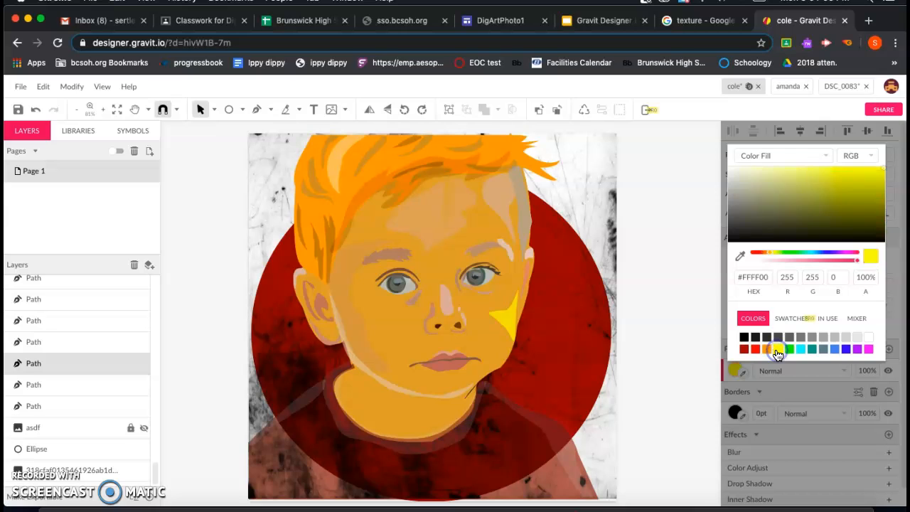
click(838, 172)
mouse_move(838, 174)
mouse_down()
mouse_move(828, 182)
mouse_move(806, 175)
mouse_up()
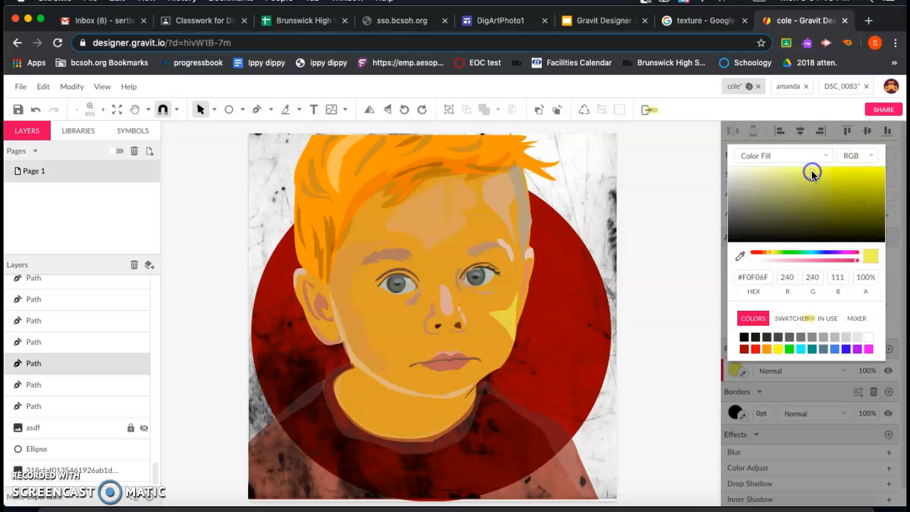
click(830, 187)
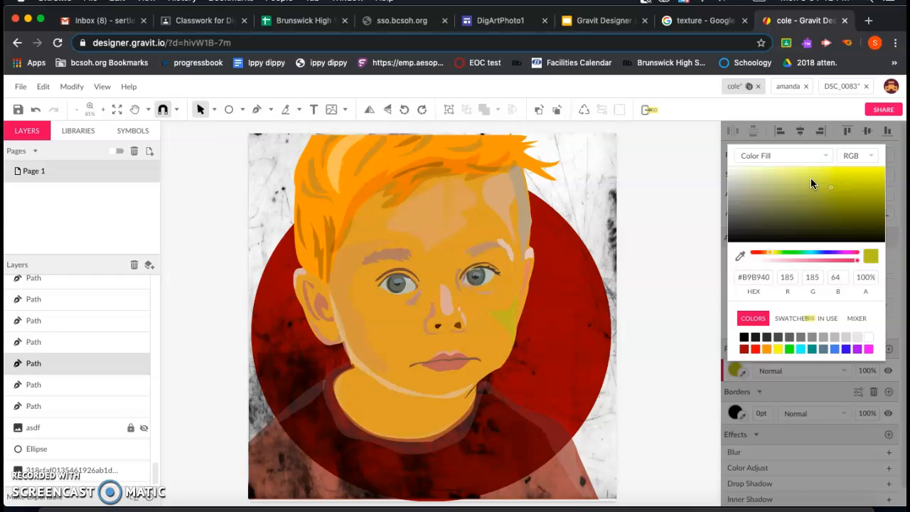
- Change the fill of the highlight shape in the middle of the forehead to the stronger skin orange #D99371
click(422, 209)
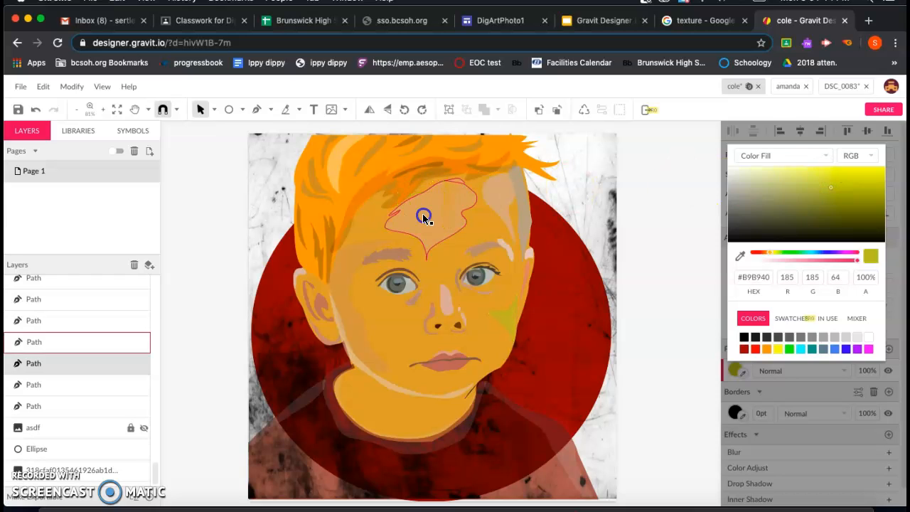
click(734, 369)
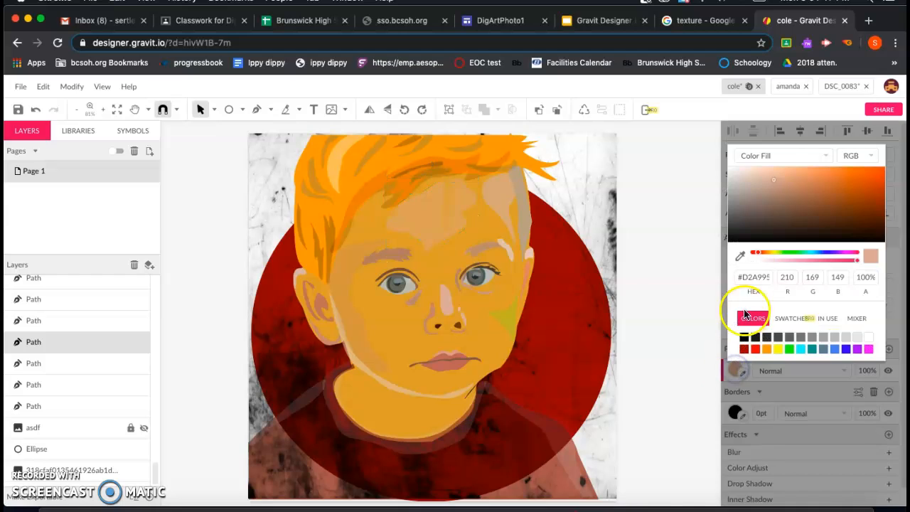
click(803, 178)
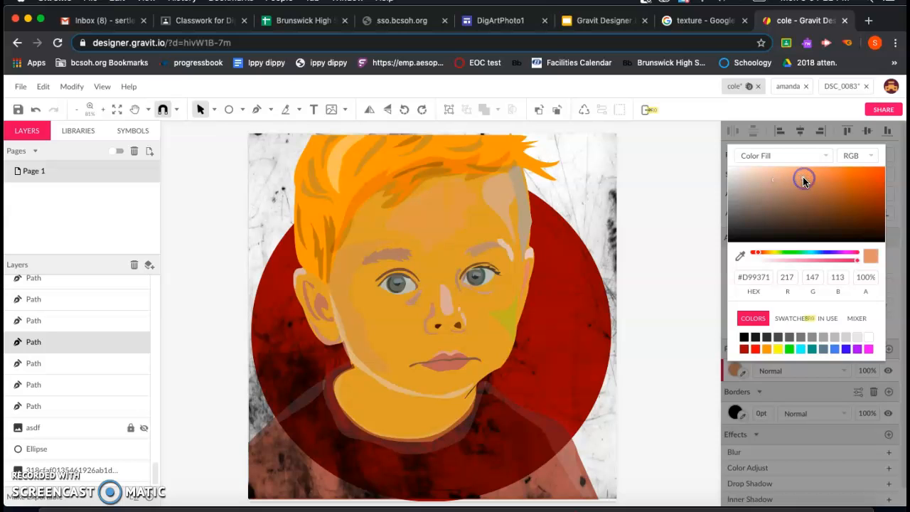
- Brighten the fill of the highlight shape in the middle of the forehead to the light orange #FFA476
click(801, 173)
click(807, 173)
click(812, 167)
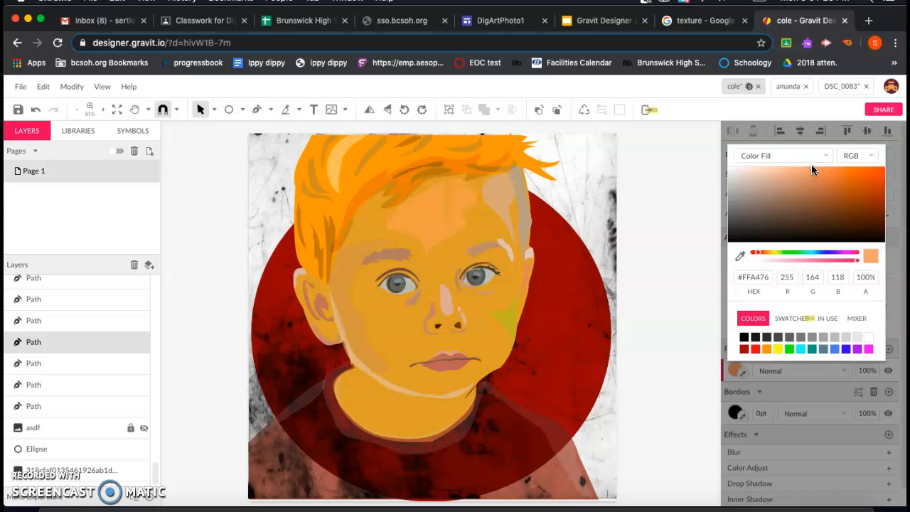
click(31, 473)
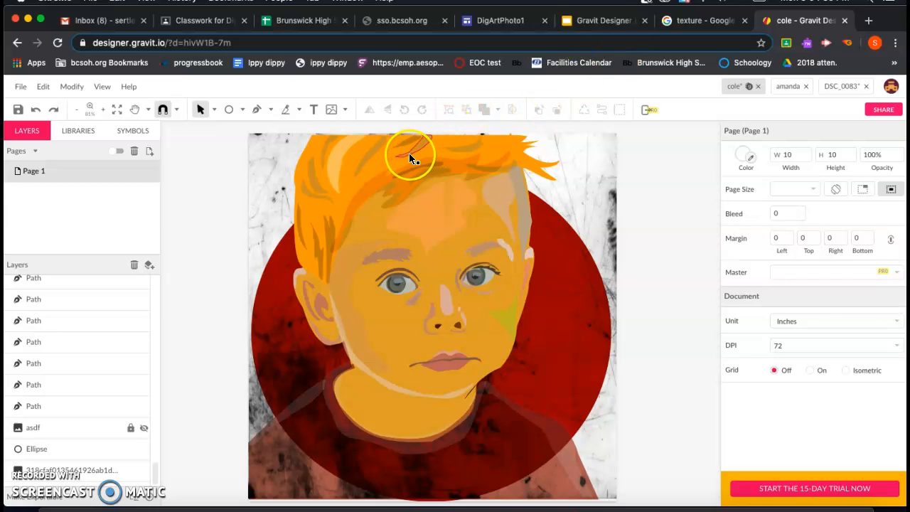
- Look at the stylised example portraits in the Gravit Designer Portrait Project slides, and return to the cole design
click(593, 22)
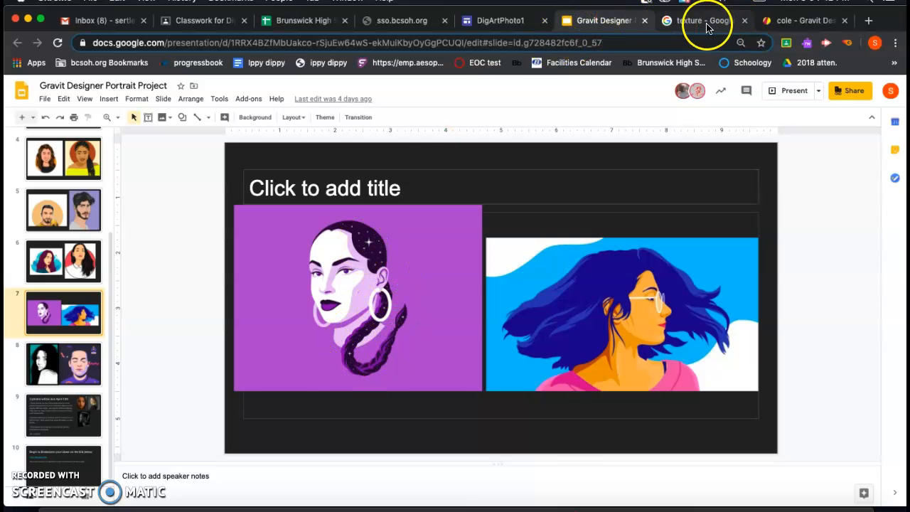
click(804, 21)
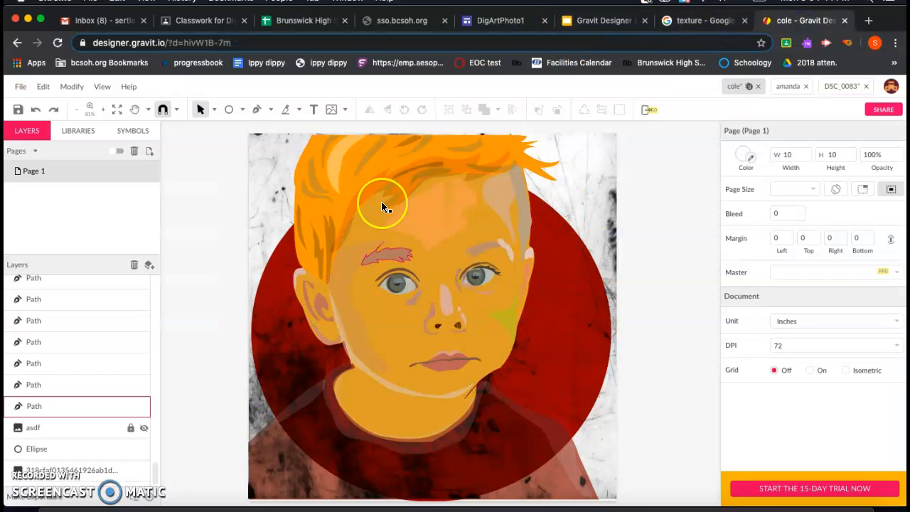
- Change the fill type of the main hair shape from a plain colour to Texture Fill
click(377, 166)
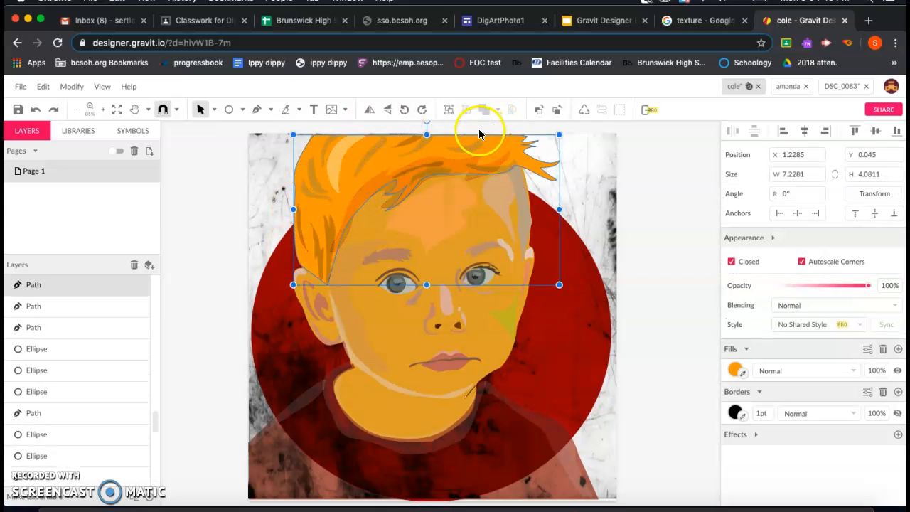
click(734, 370)
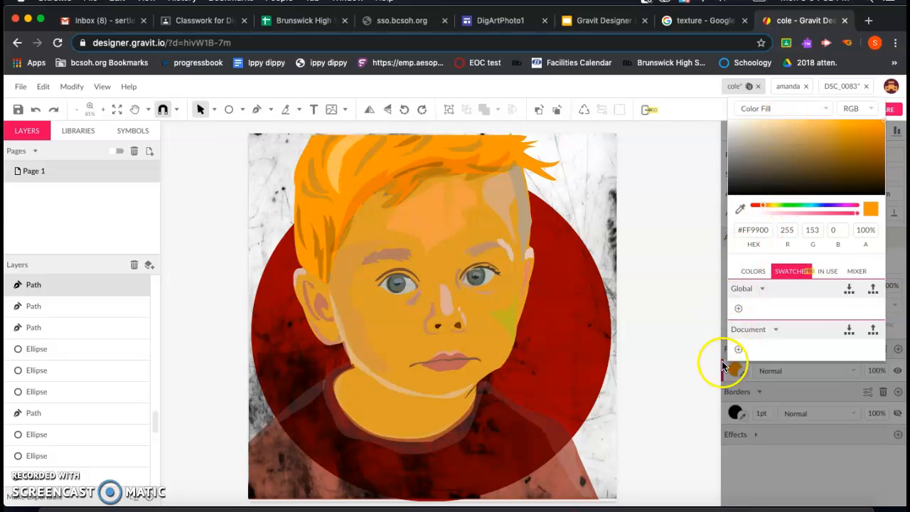
click(785, 111)
click(763, 111)
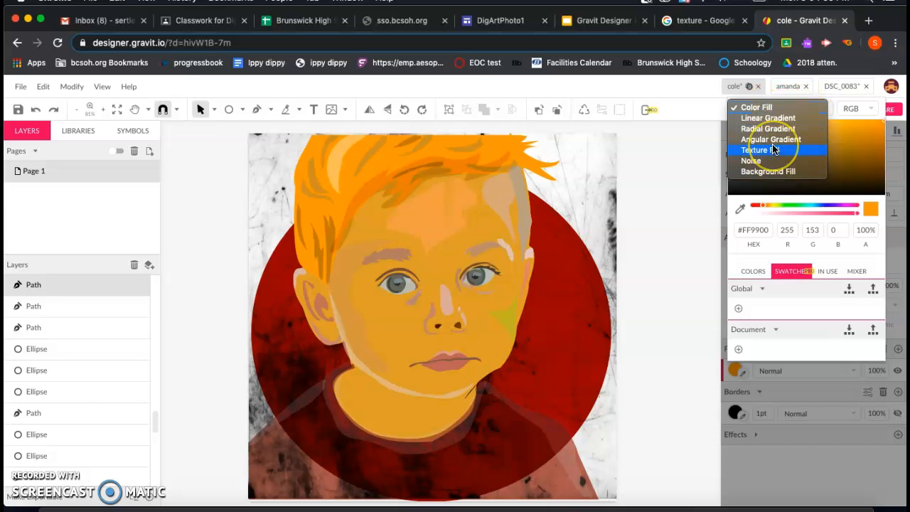
click(792, 157)
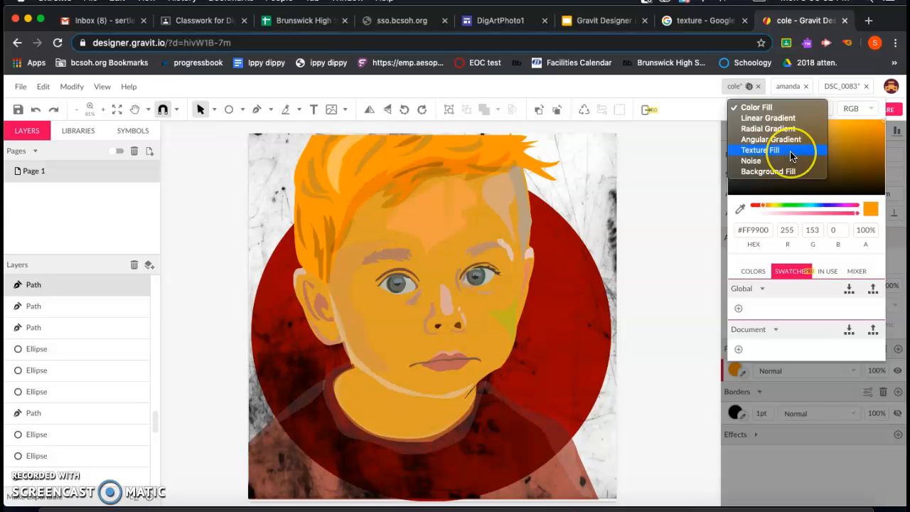
click(791, 155)
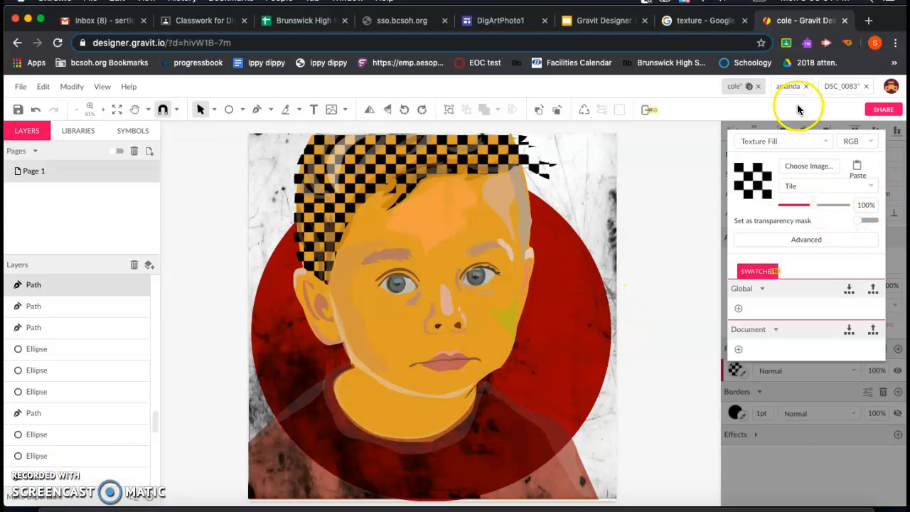
- Switch to the Google image results for texture, browse the available textures, and return to the cole design
click(682, 22)
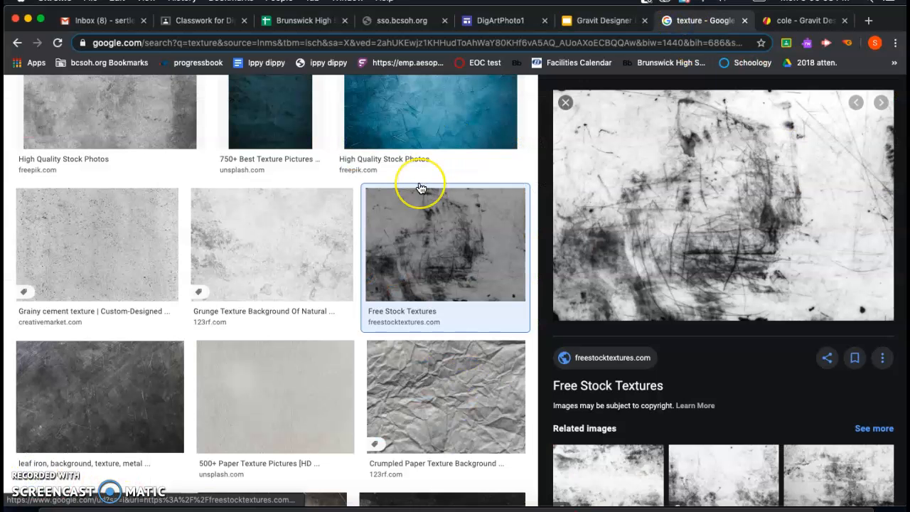
scroll(418, 189, up, 5)
scroll(420, 188, down, 10)
scroll(420, 188, down, 15)
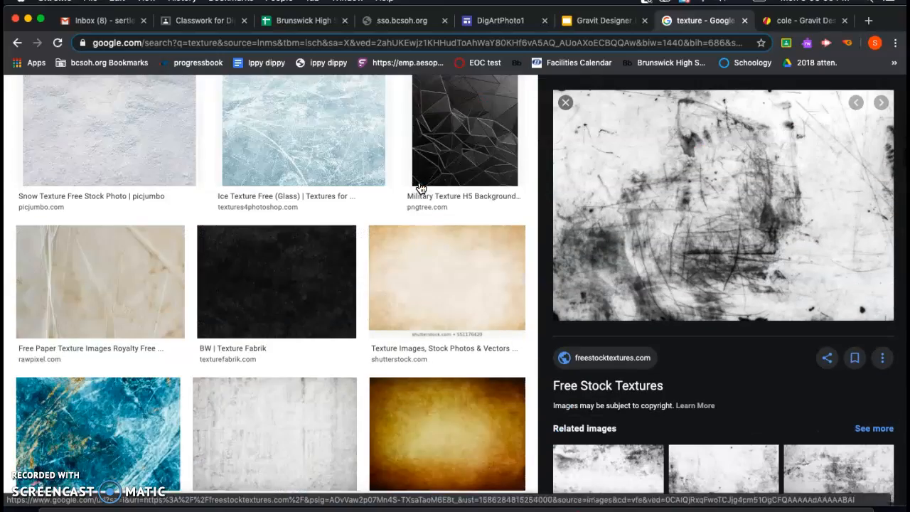
scroll(420, 188, down, 10)
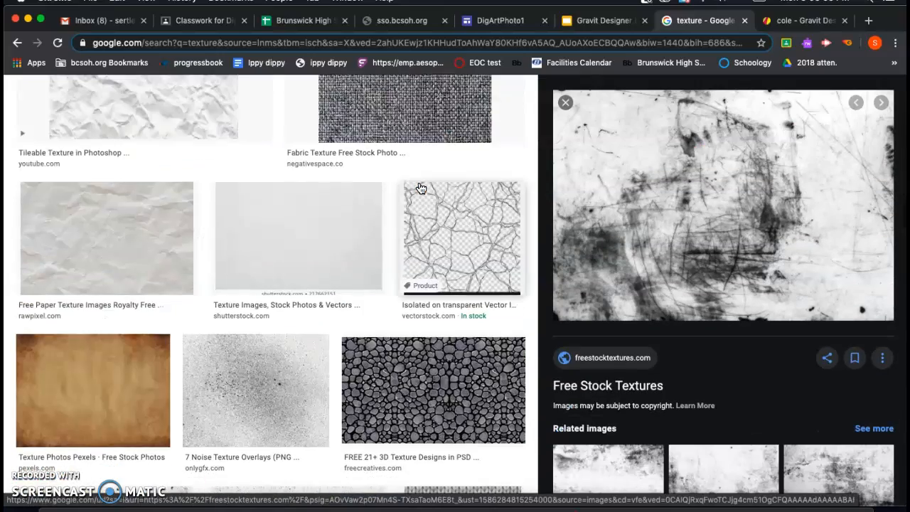
scroll(420, 188, down, 1)
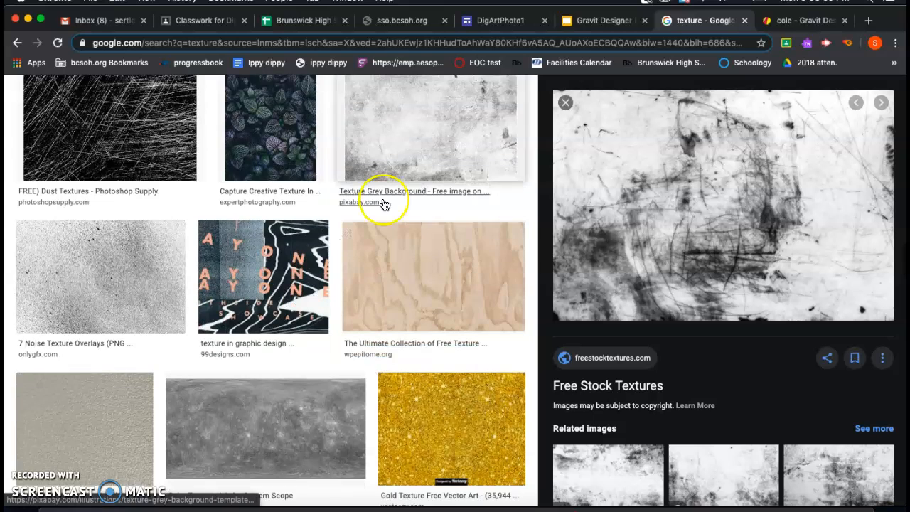
scroll(267, 92, up, 2)
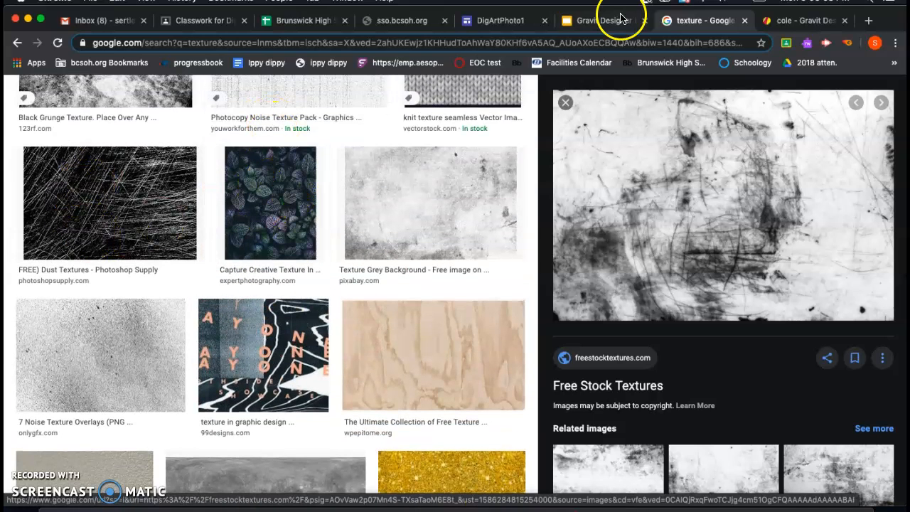
click(800, 23)
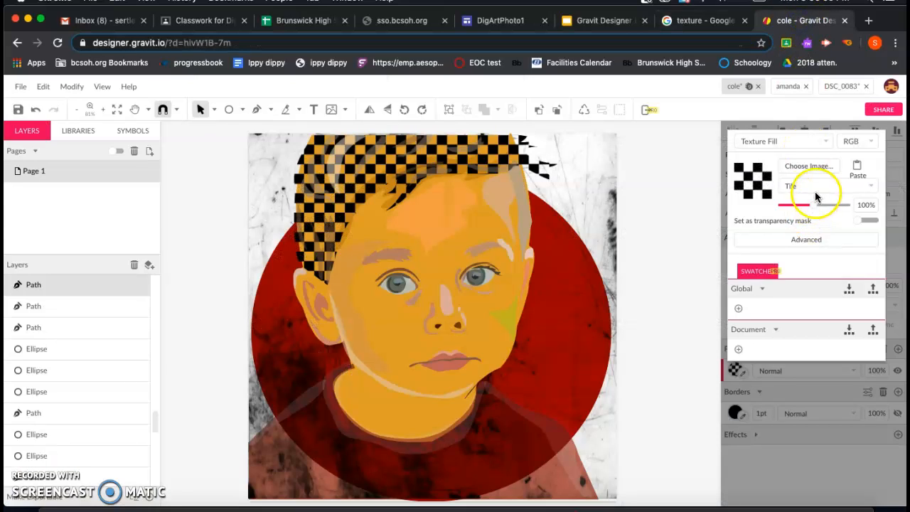
- Load the black-and-white grunge texture image from the Desktop as the hair shape's texture fill
click(815, 170)
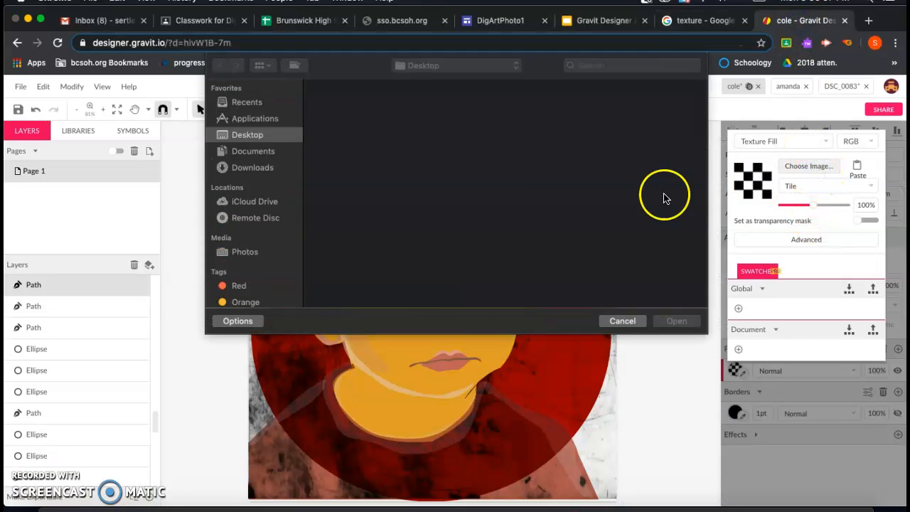
scroll(491, 202, down, 5)
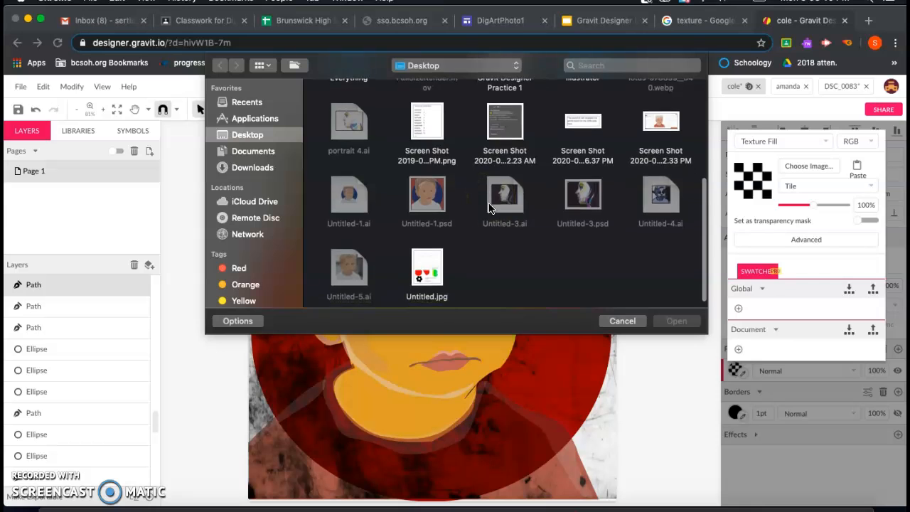
scroll(455, 192, up, 5)
click(354, 112)
double_click(354, 110)
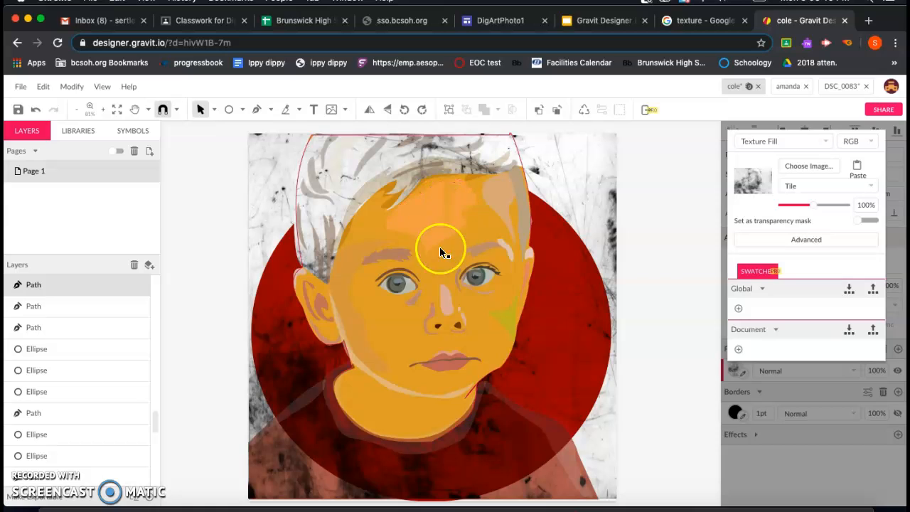
- Scale the hair's tiled texture down to 10%, check its tiling and advanced options, and close the fill settings
mouse_move(807, 205)
mouse_down()
mouse_move(785, 207)
mouse_move(833, 205)
mouse_move(780, 208)
mouse_up()
click(791, 189)
click(793, 185)
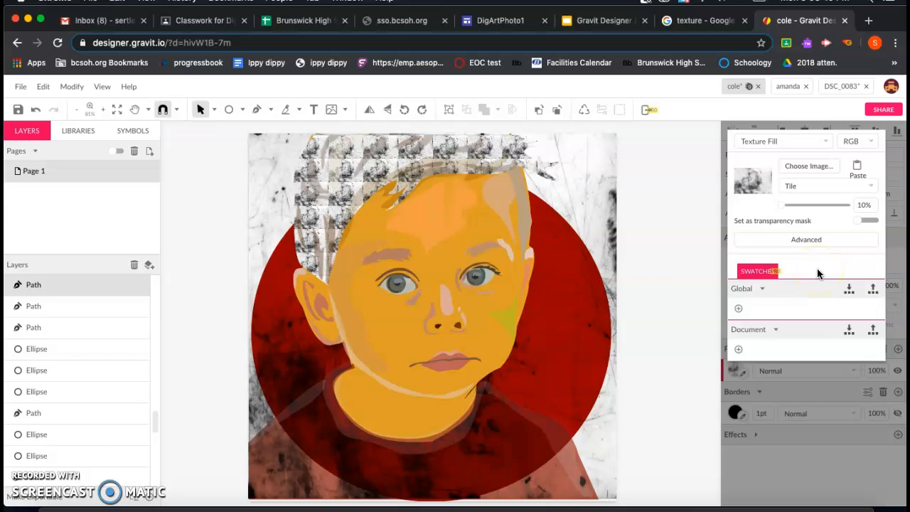
click(811, 245)
click(787, 246)
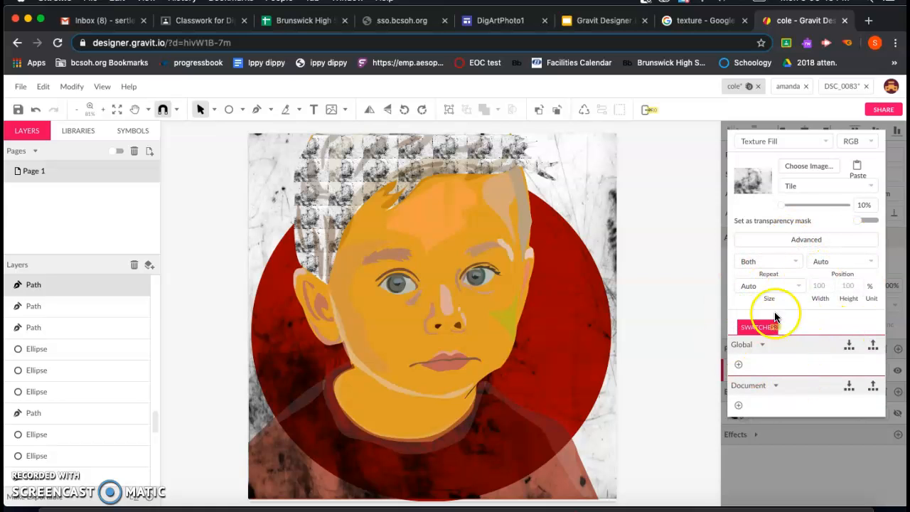
click(642, 210)
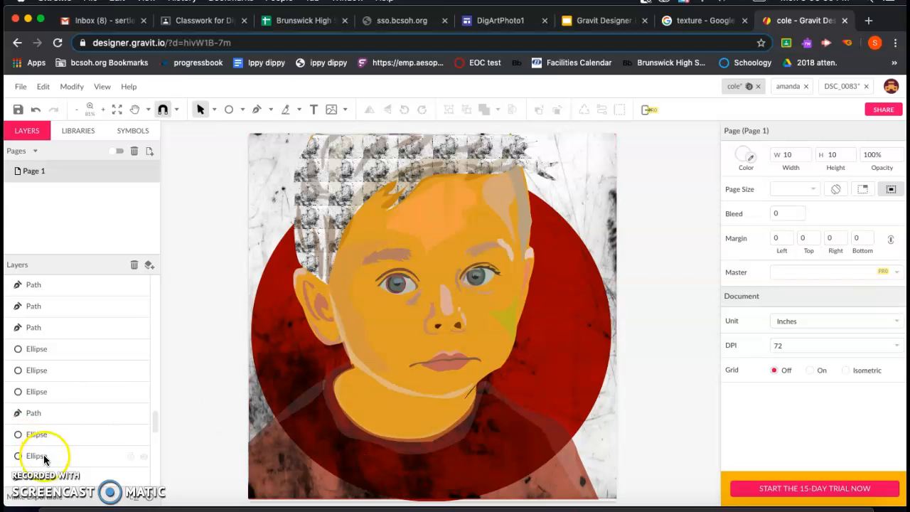
- Examine the finished profile portrait in the amanda document and the overlapping nose shapes traced over the photo in DSC_0083
click(29, 480)
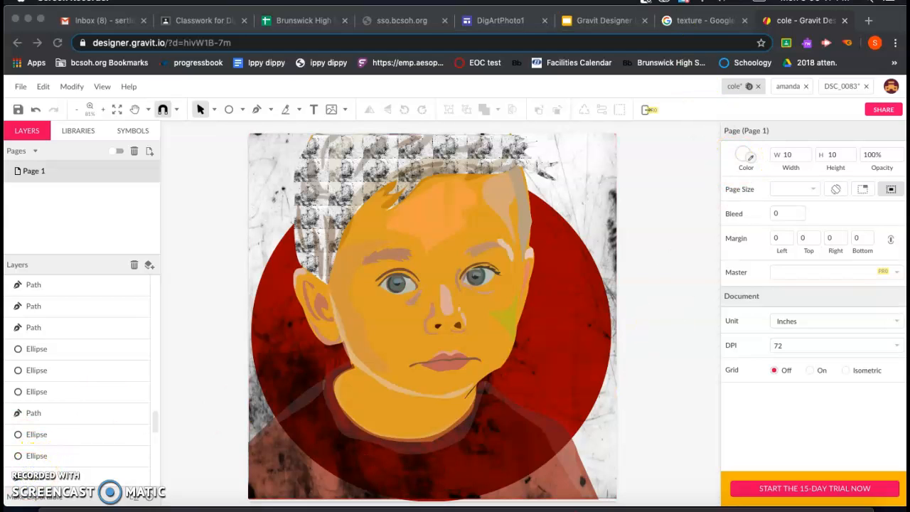
click(792, 91)
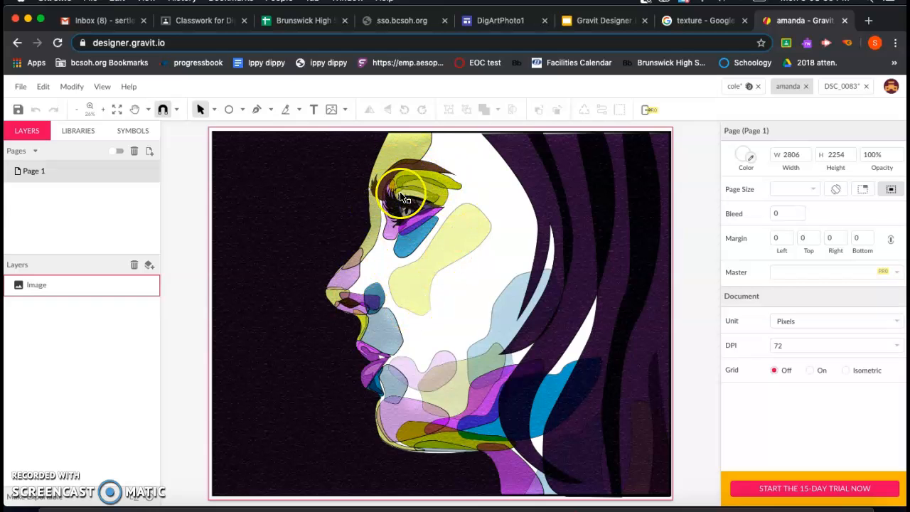
click(835, 86)
click(576, 267)
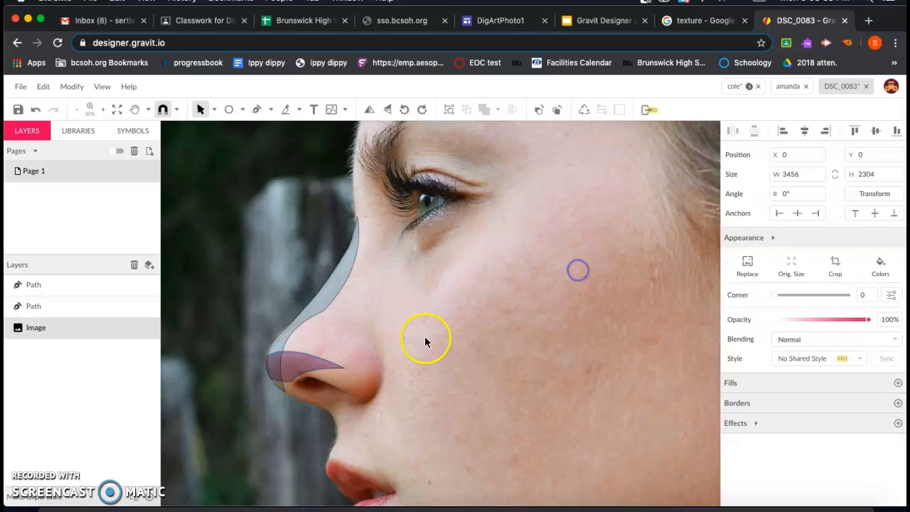
scroll(324, 392, down, 3)
scroll(323, 392, up, 5)
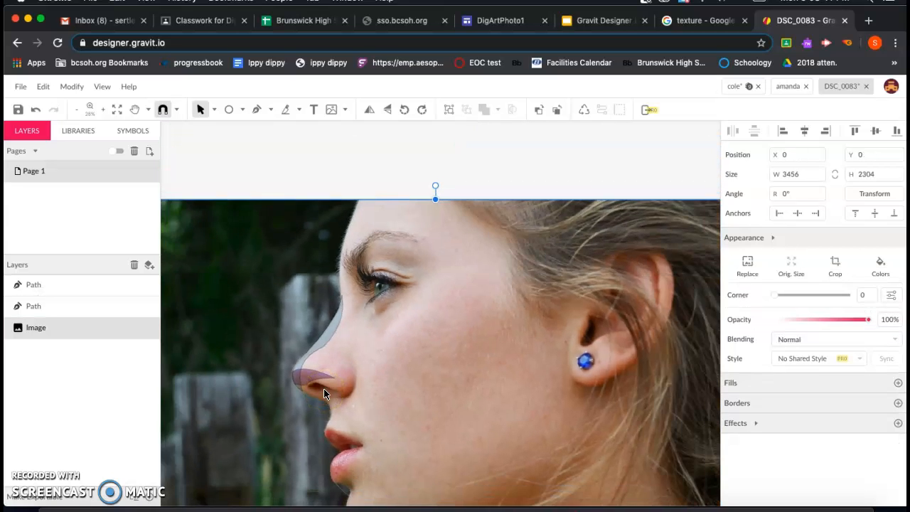
scroll(323, 392, down, 2)
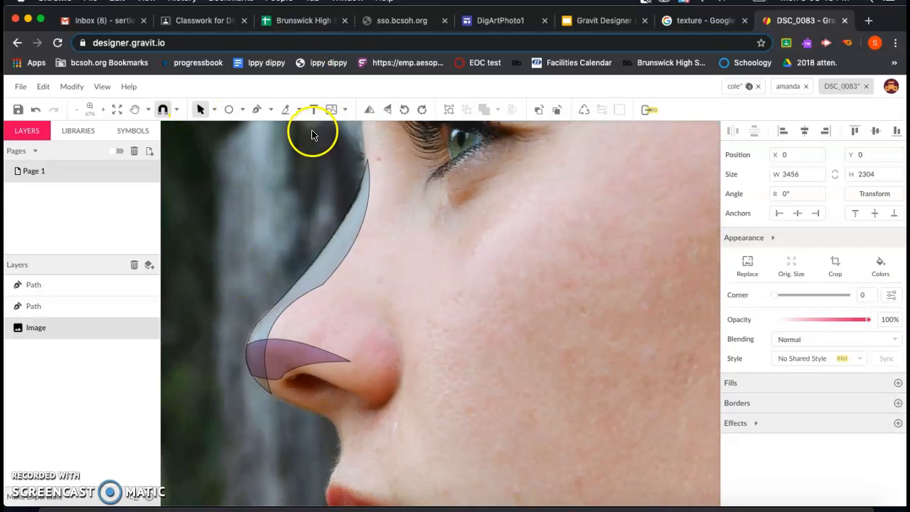
- Draw a closed curved shape around the wing of the nostril with the Pen tool, about 116 wide by 192 high
click(254, 110)
scroll(360, 319, down, 5)
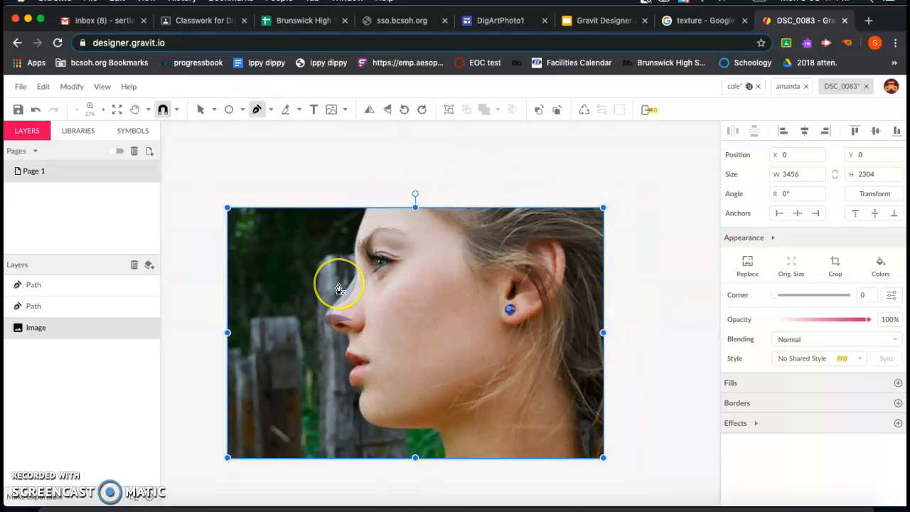
scroll(339, 288, up, 5)
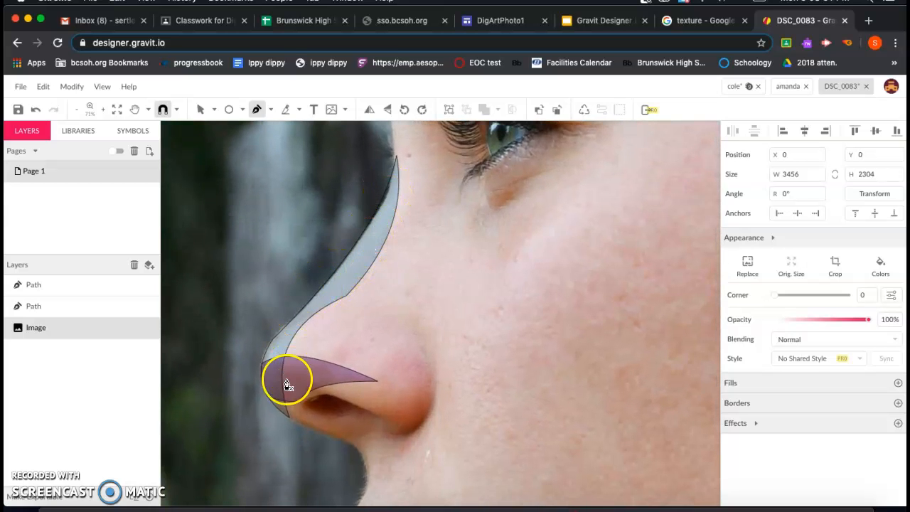
click(421, 343)
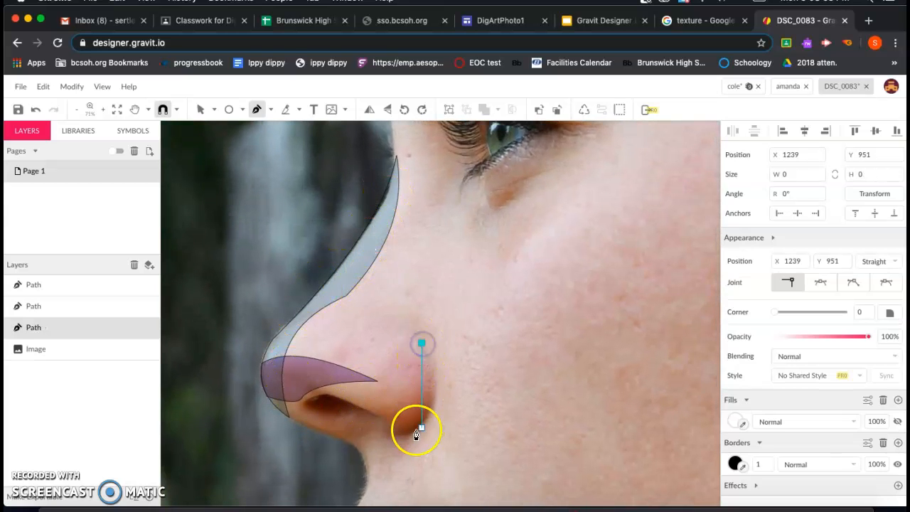
drag(405, 434, 400, 408)
click(391, 434)
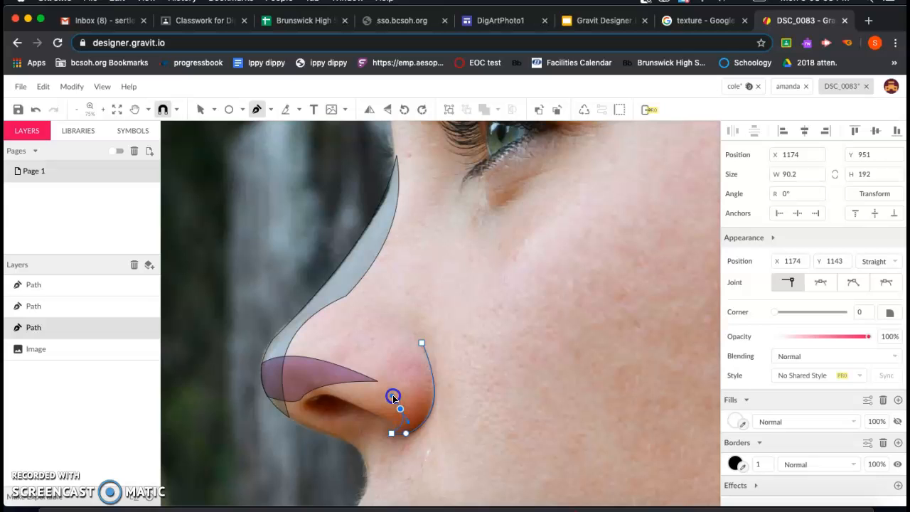
click(421, 346)
drag(420, 351, 461, 341)
click(421, 345)
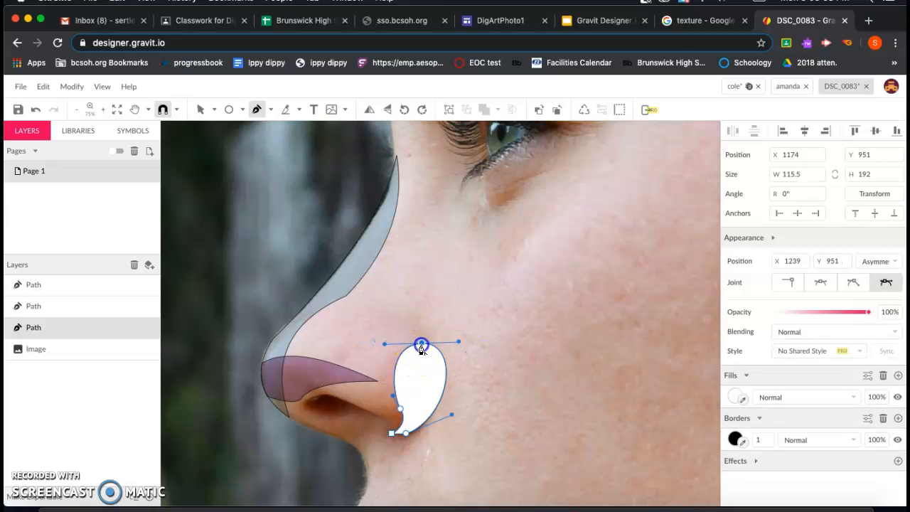
key(super+z)
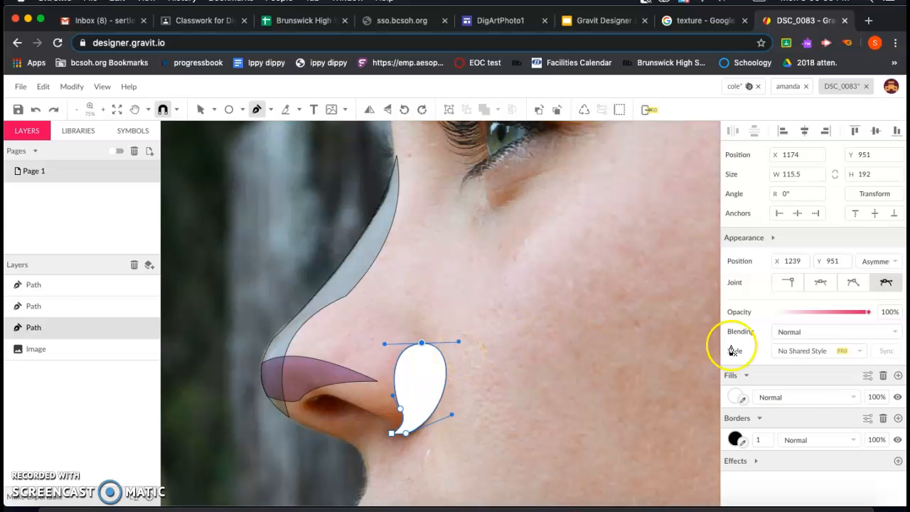
- Fill the new nostril shape with the muted blue #5171A2
click(742, 400)
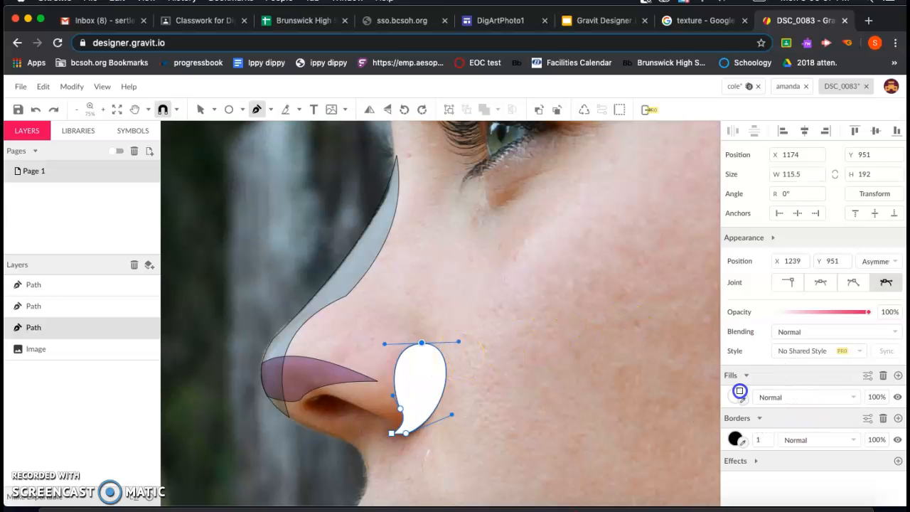
click(737, 396)
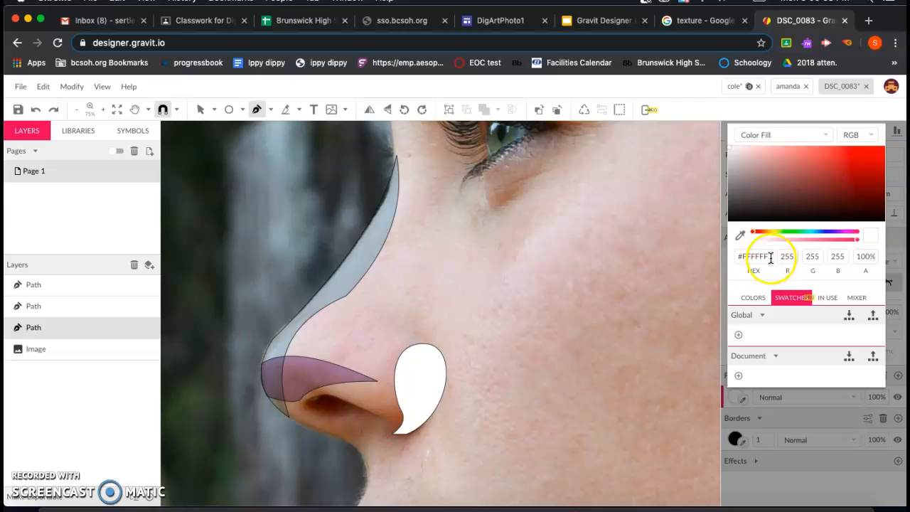
click(778, 230)
drag(787, 230, 816, 231)
drag(804, 197, 805, 177)
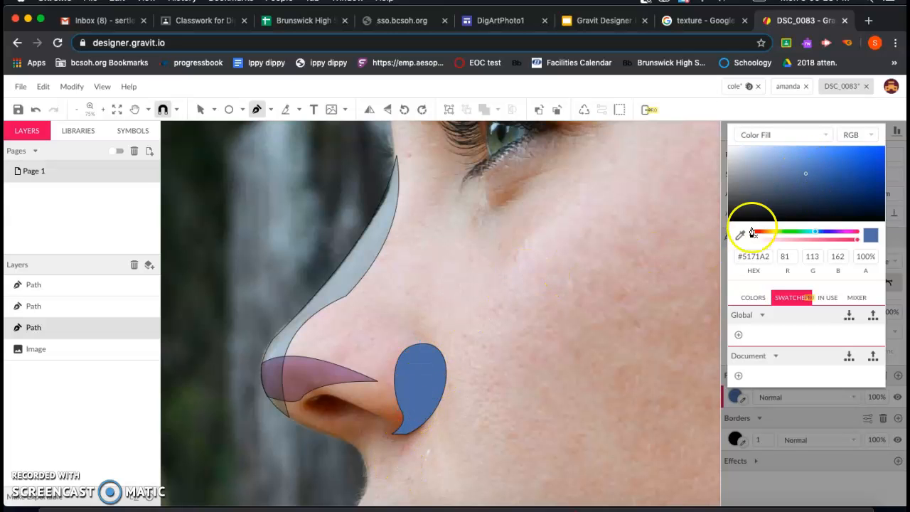
- Darken the nostril shape's fill to navy #223148 and set the shape's blending to Multiply
click(808, 194)
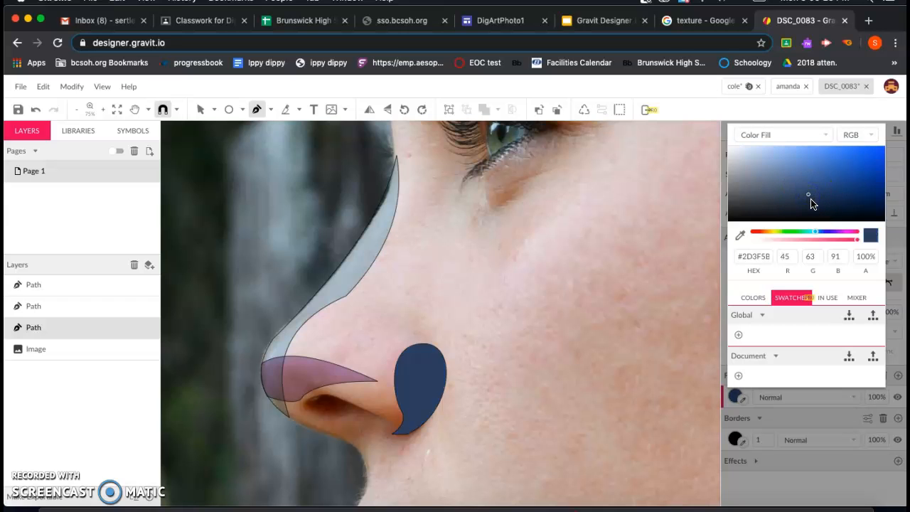
click(811, 200)
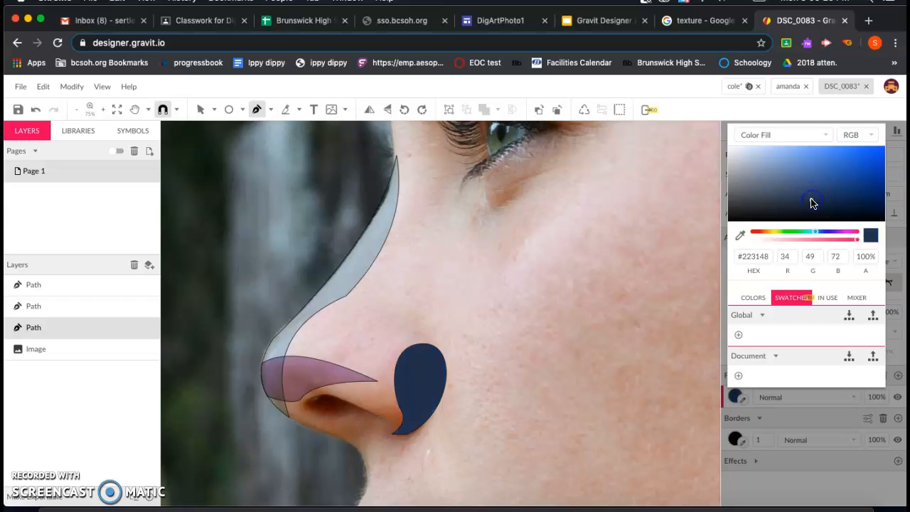
click(722, 173)
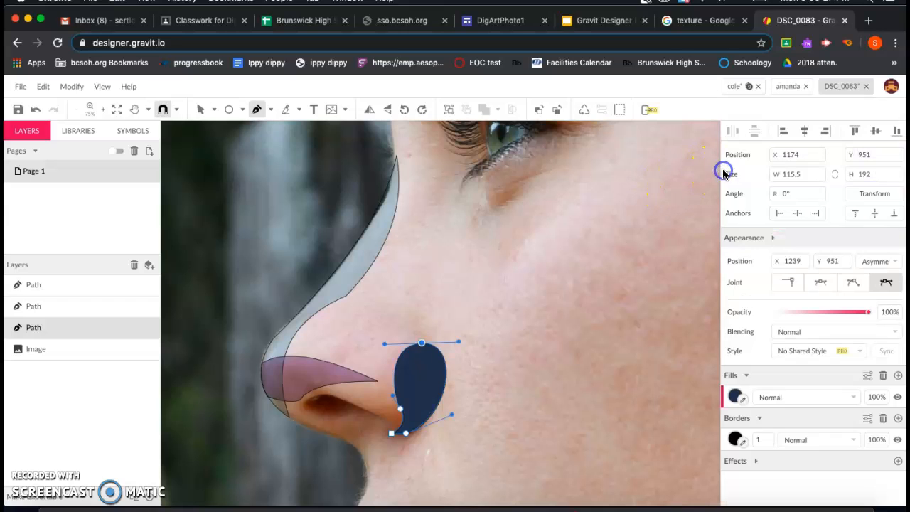
click(792, 332)
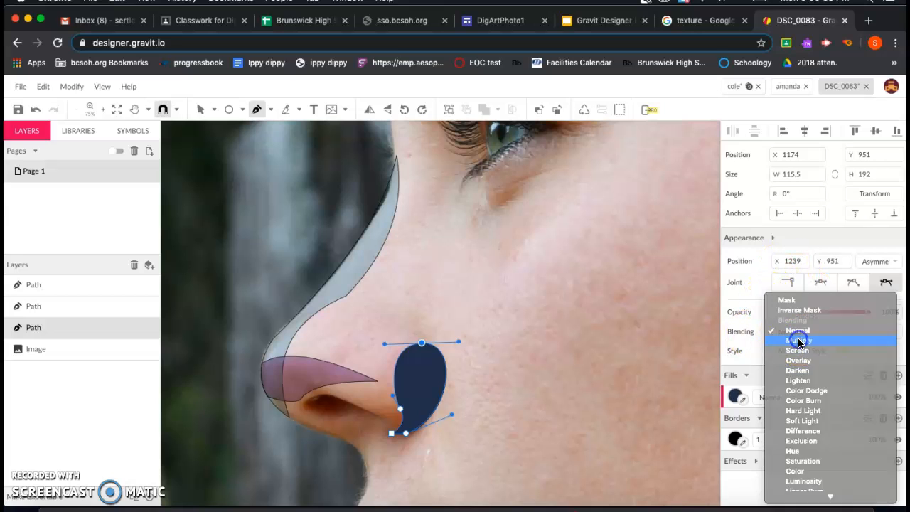
click(798, 341)
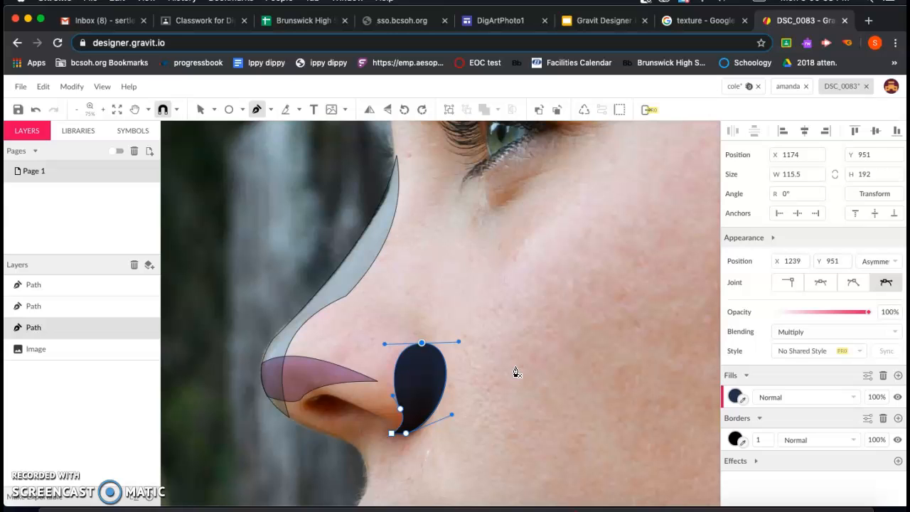
- Hide the photo layer so that only the traced nose shapes show on the page
click(138, 139)
scroll(446, 217, up, 2)
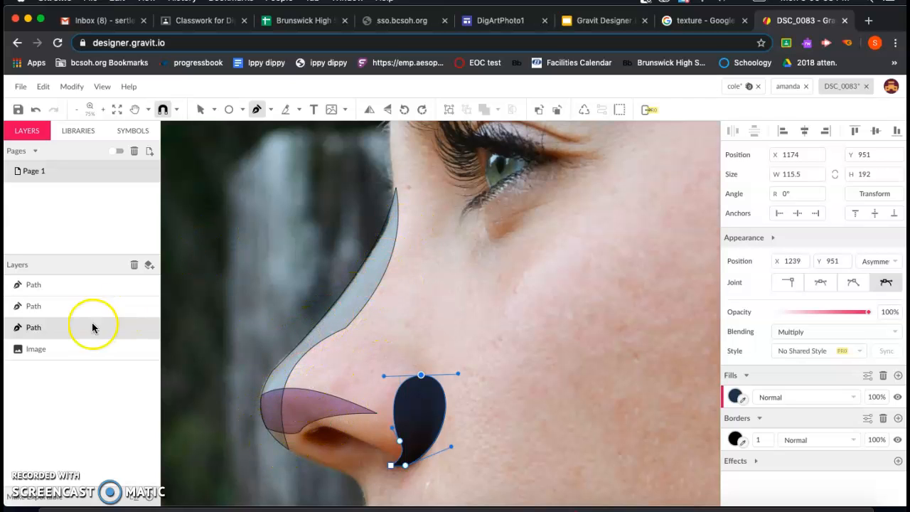
click(152, 348)
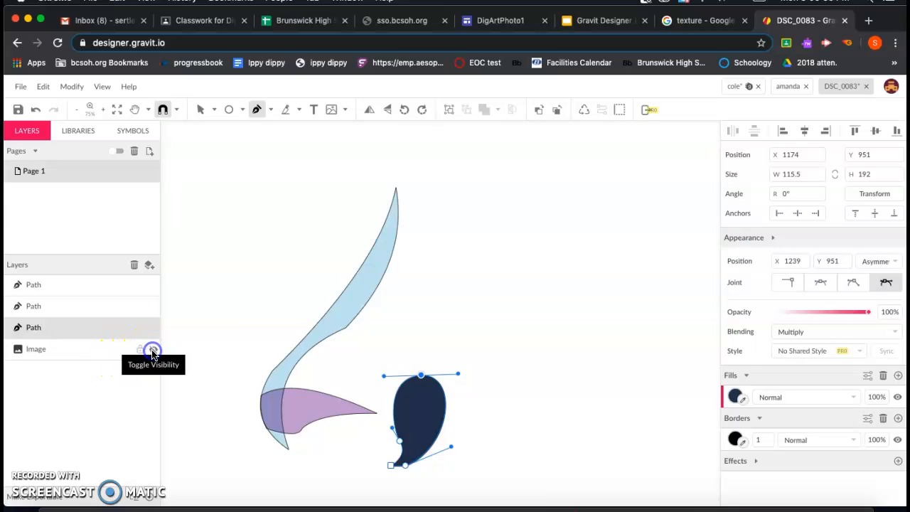
scroll(260, 342, down, 3)
scroll(261, 344, up, 1)
scroll(260, 343, up, 1)
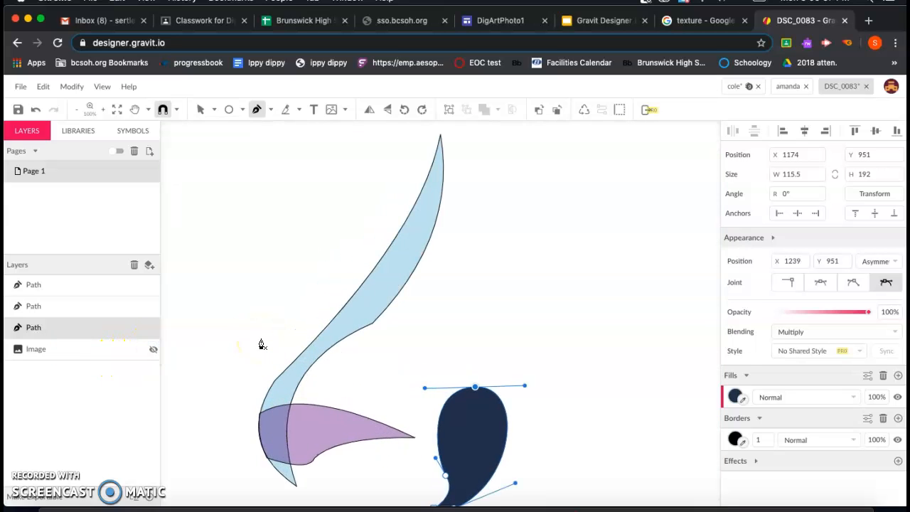
scroll(248, 329, down, 4)
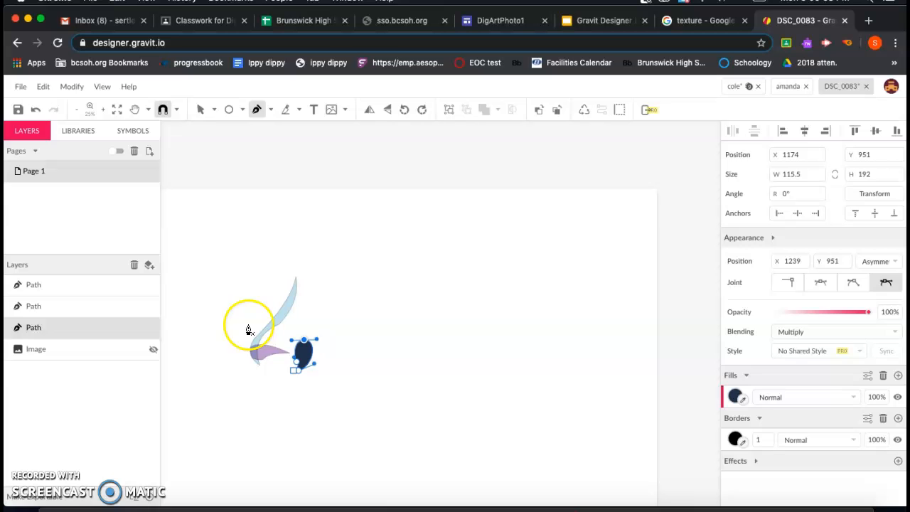
click(400, 280)
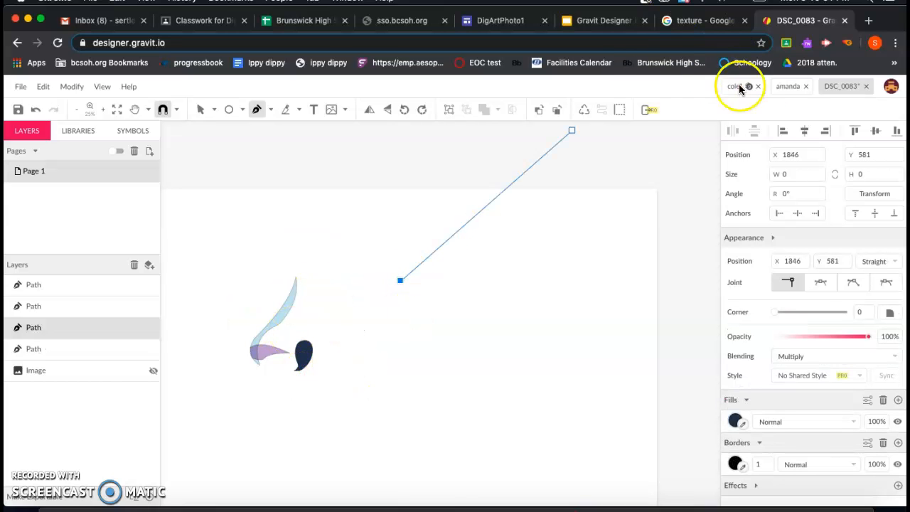
- Review the finished profile in the amanda document, then the cole portrait and its available export formats, including JPEG
click(786, 86)
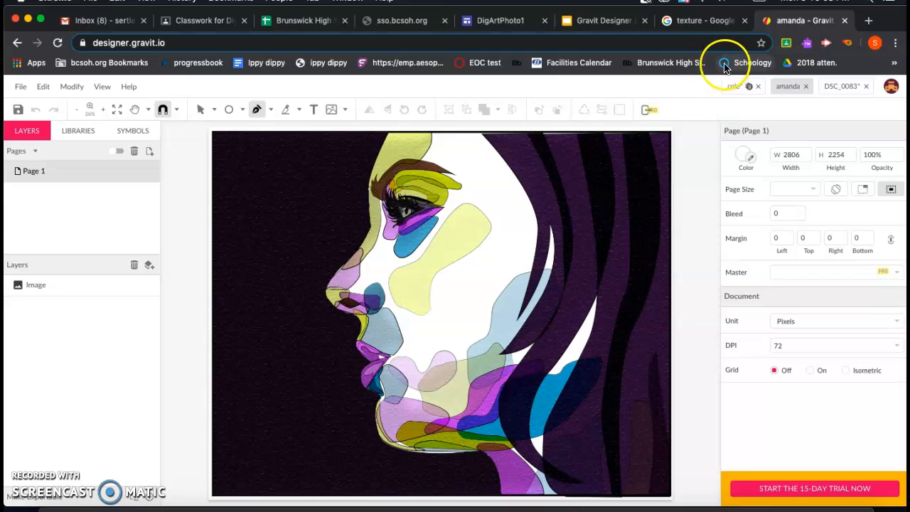
click(736, 86)
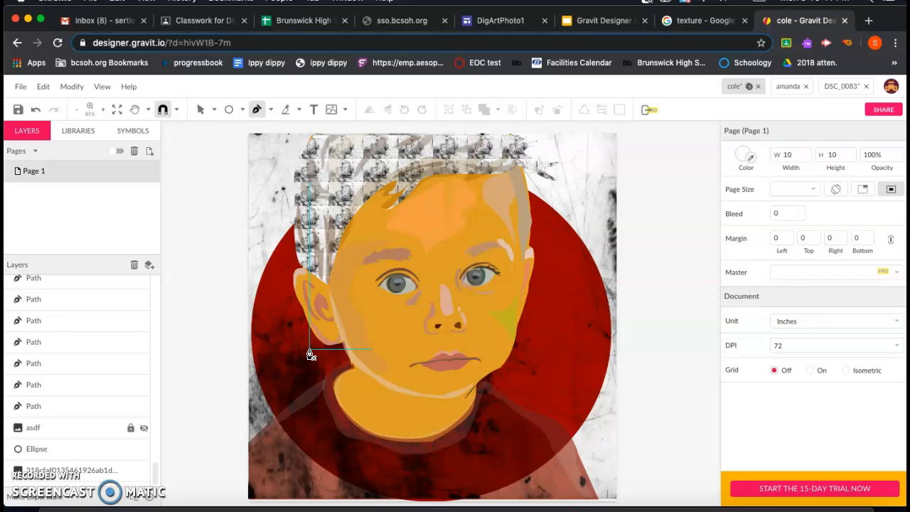
click(20, 86)
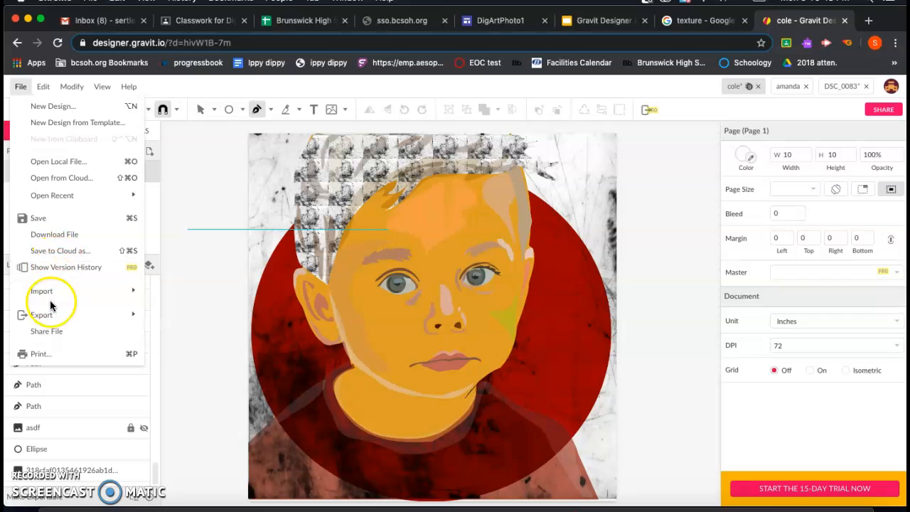
mouse_move(50, 319)
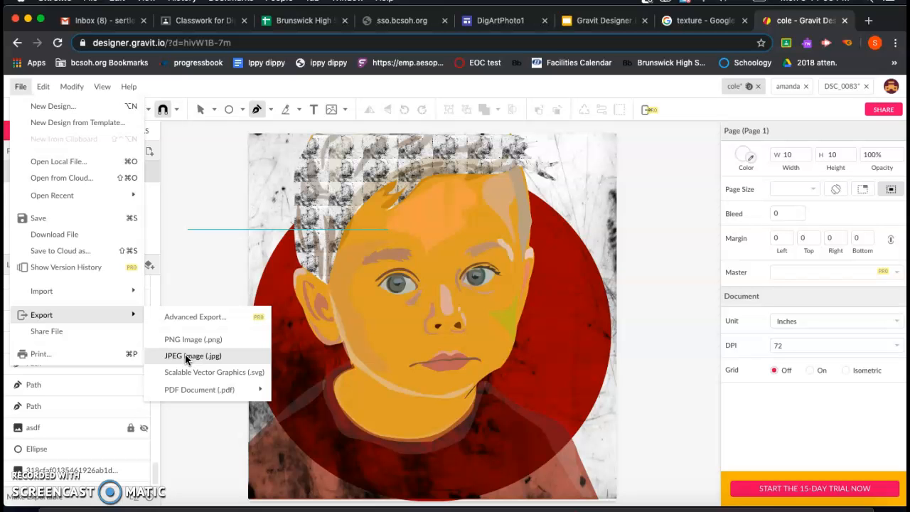
- Switch to the Gravit Designer Portrait Project presentation in Google Slides and present slide 9 about the three photos full screen
click(604, 20)
click(59, 435)
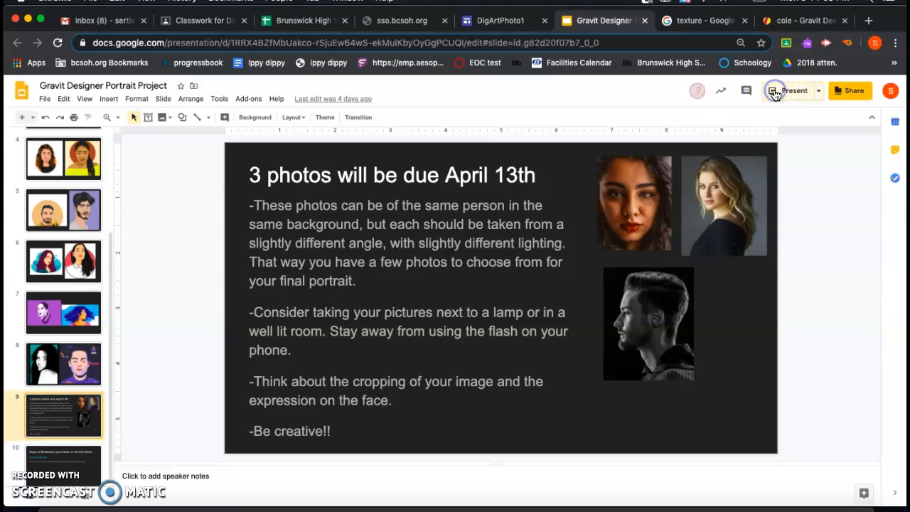
click(774, 94)
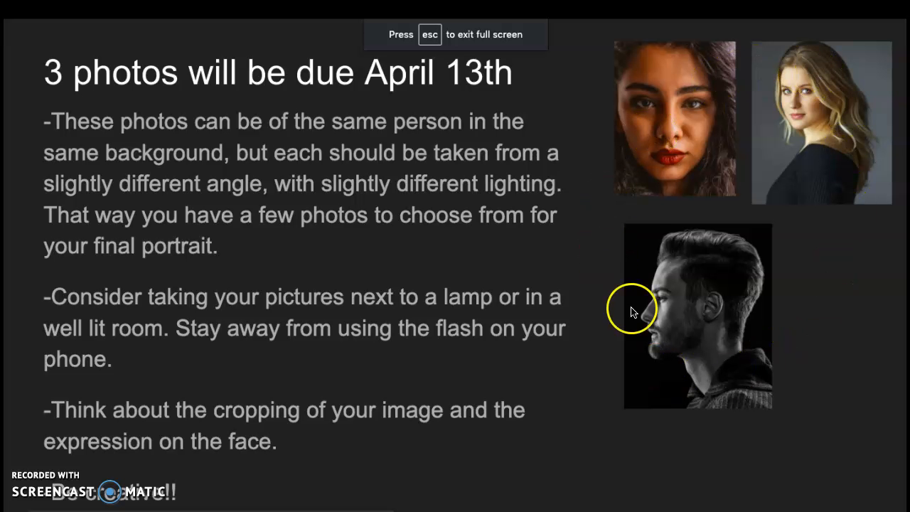